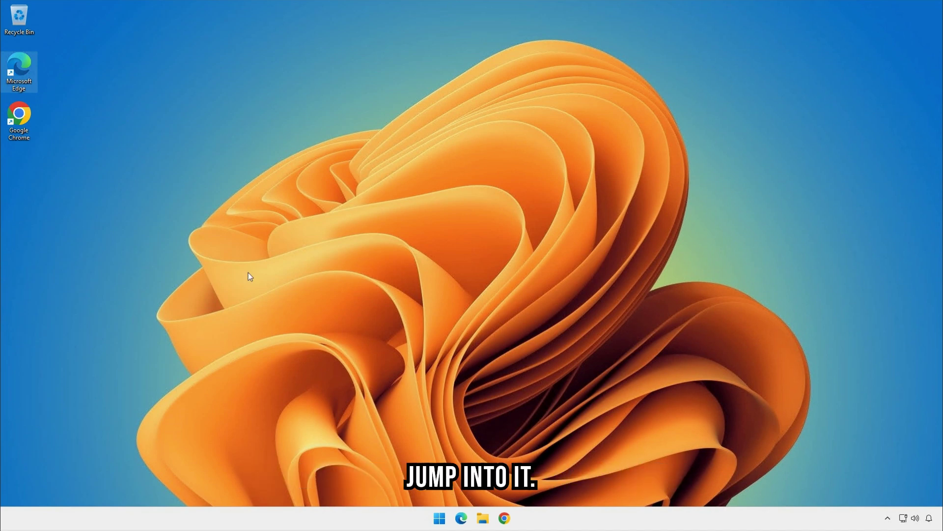
Turn off Show desktop icons in the desktop's View menu so only the wallpaper remains
right_click(468, 189)
mouse_move(498, 196)
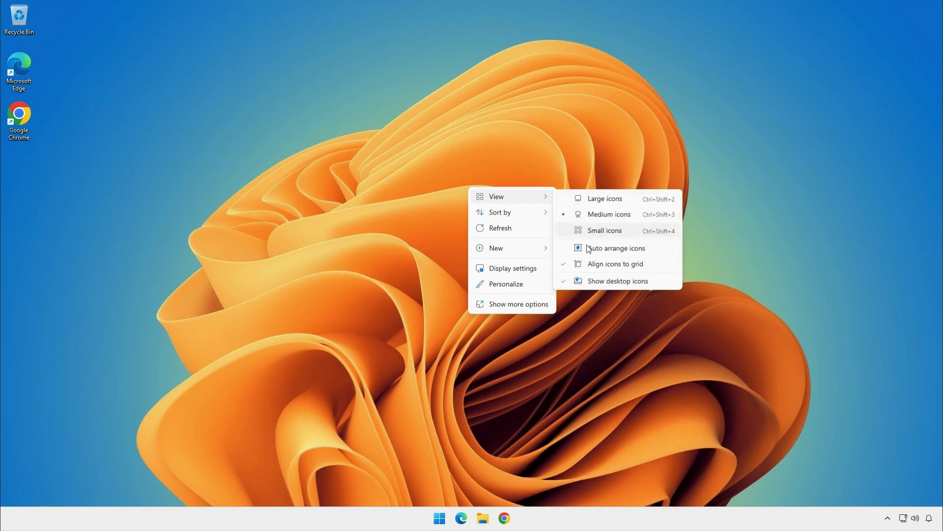
click(594, 284)
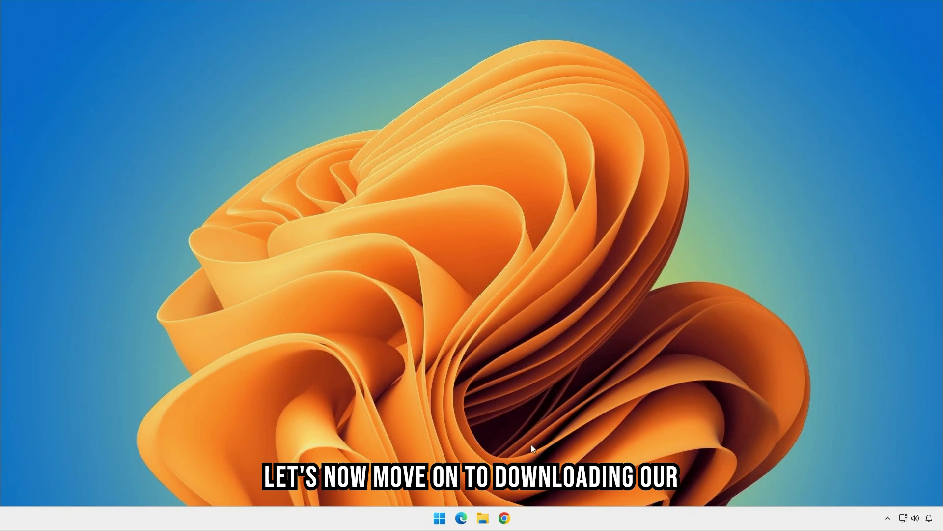
Open backiee's winter landscape minimalist wallpaper page in Chrome and download its Landscape version
click(505, 518)
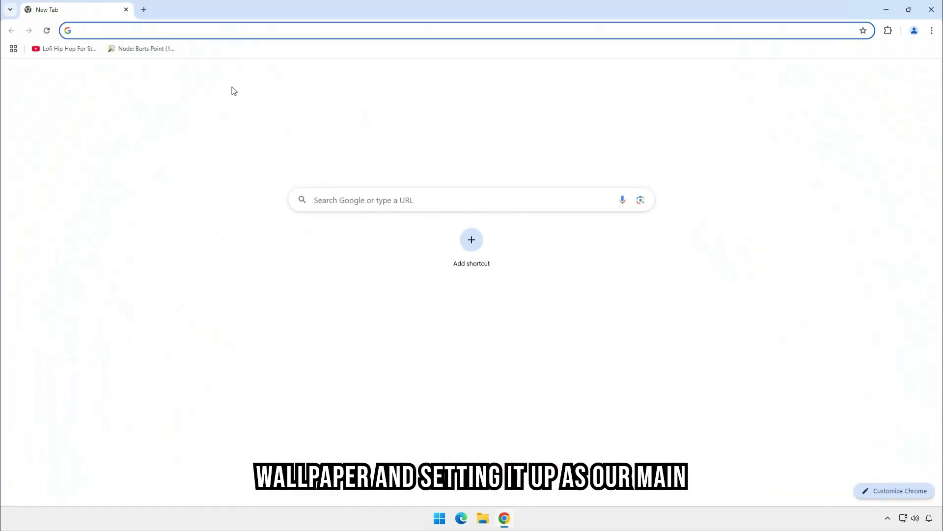
text(https://backiee.com/wallpaper/winter-landscape-minimalist-digital-art/119980)
key(Return)
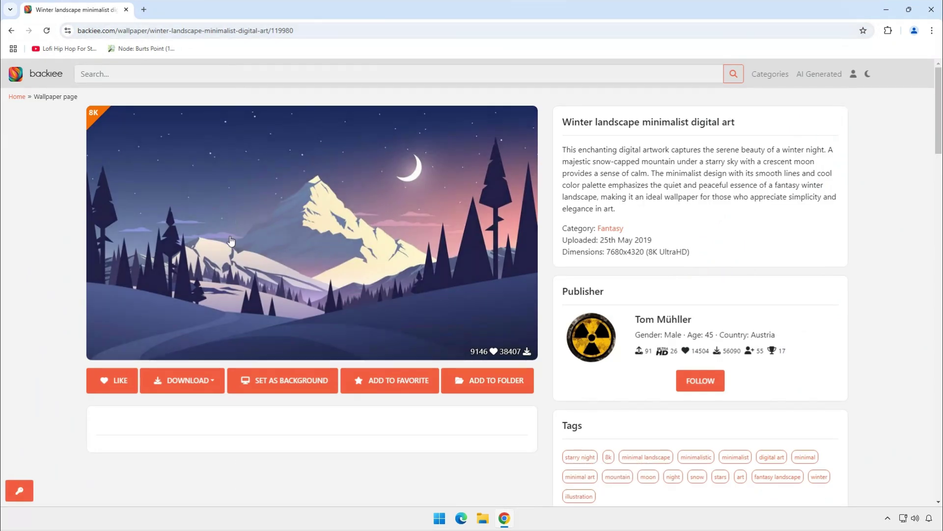
click(204, 380)
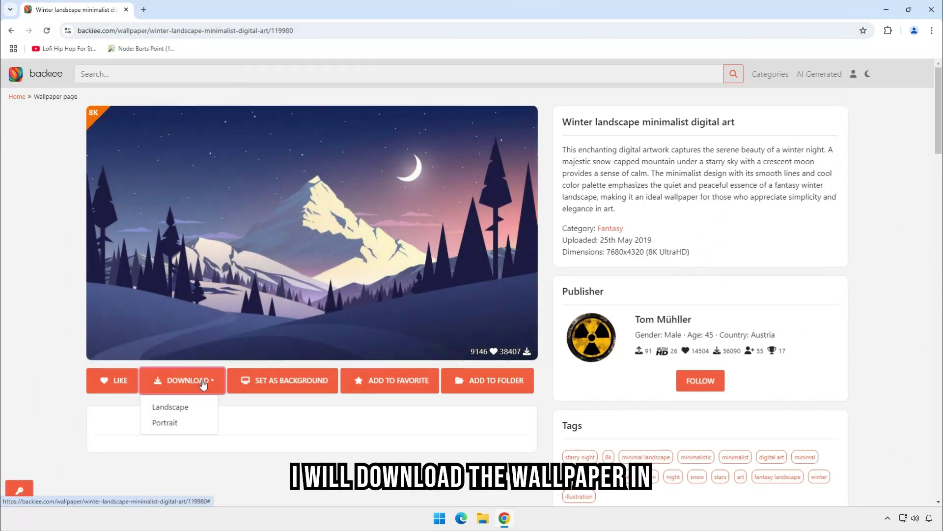
click(170, 407)
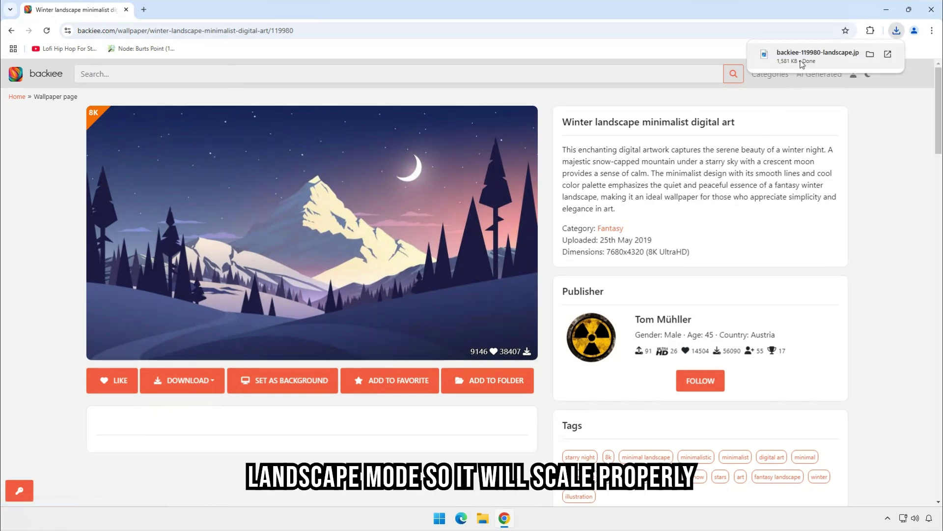
Open the downloaded winter mountain JPG in Photos, set it as background, and close Photos
click(801, 65)
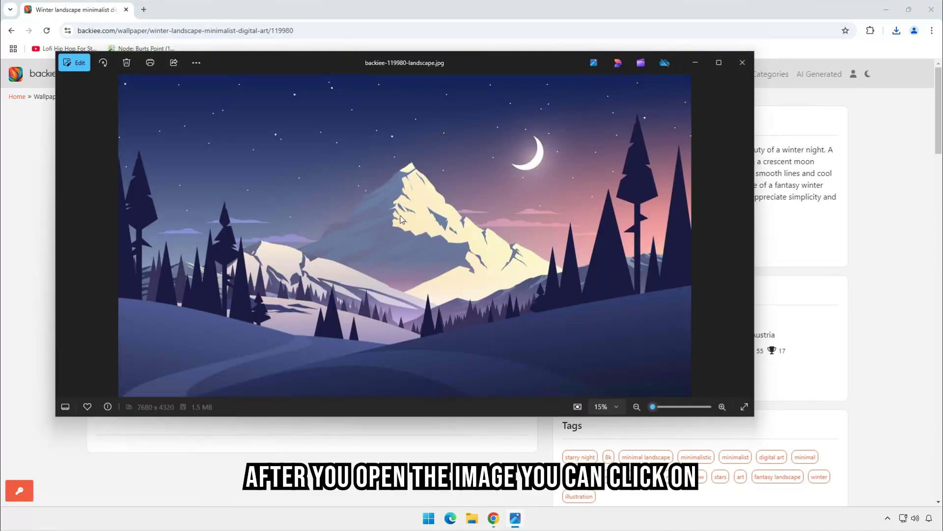
right_click(401, 218)
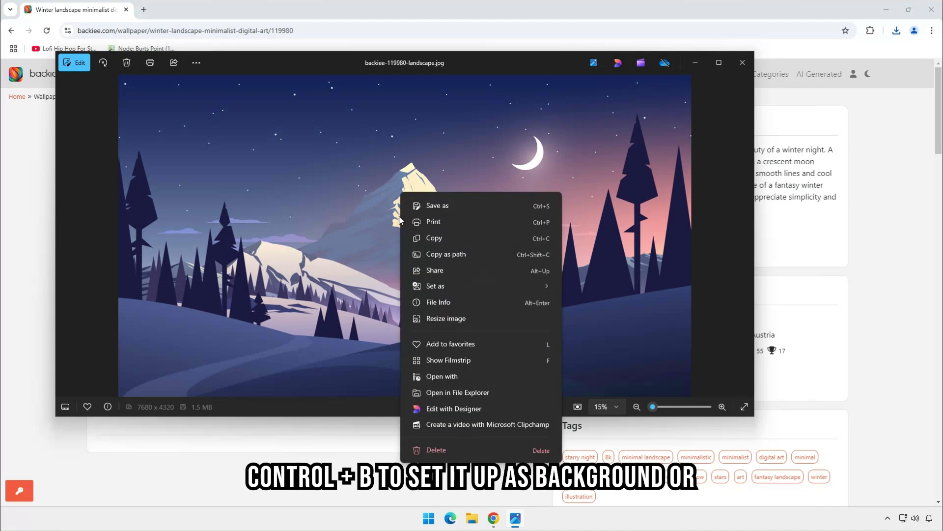
mouse_move(443, 287)
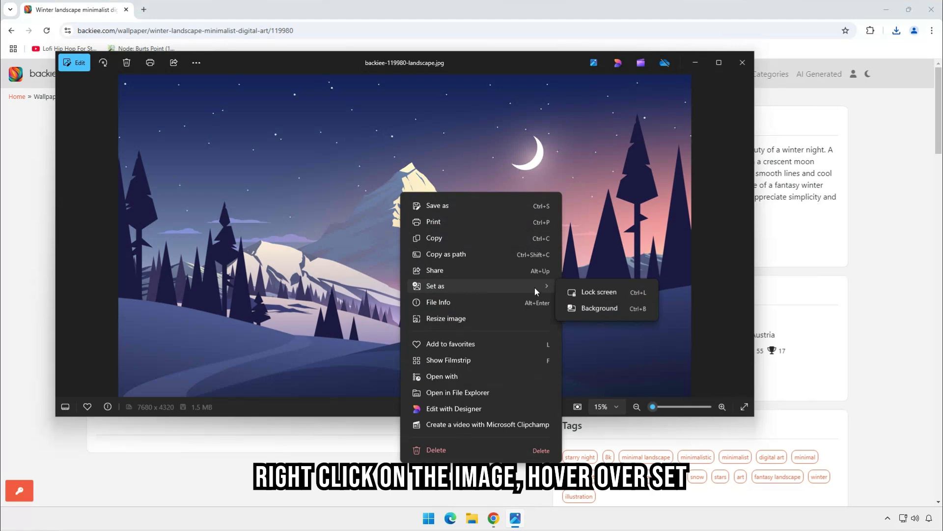
click(585, 309)
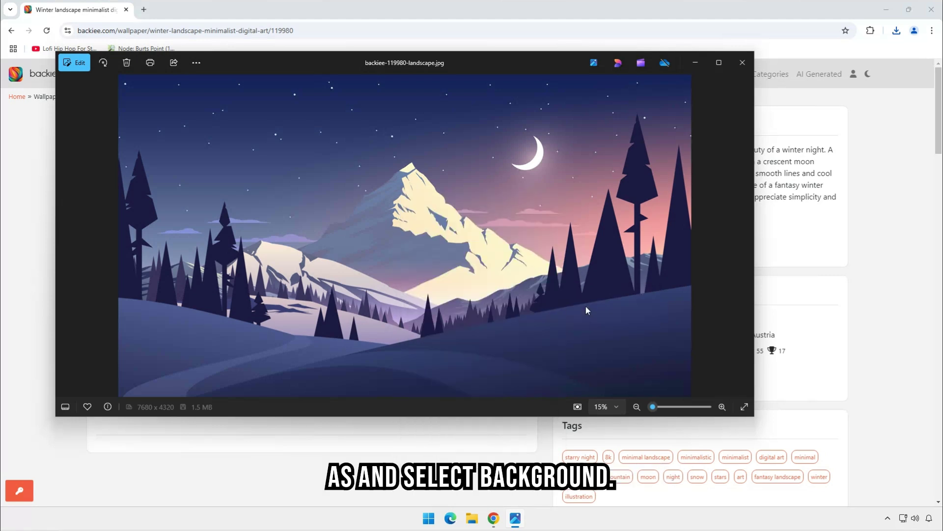
click(741, 64)
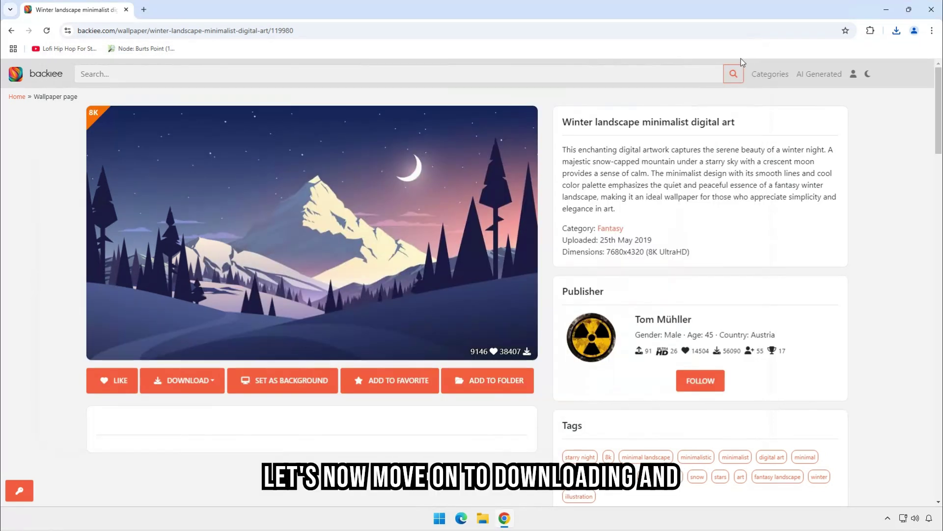
Download the Rainmeter 4.5.20 installer from rainmeter.net in a new tab
click(144, 9)
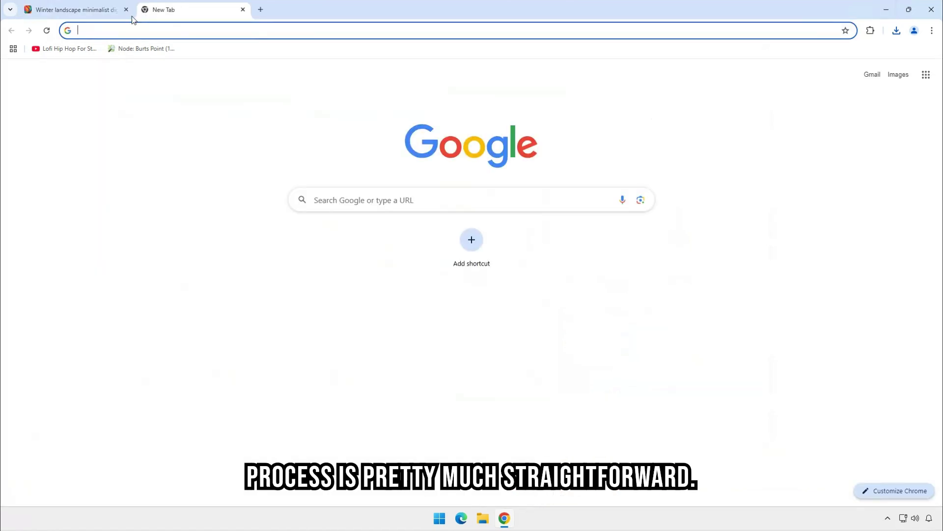
text(https://www.rainmeter.net/)
key(Return)
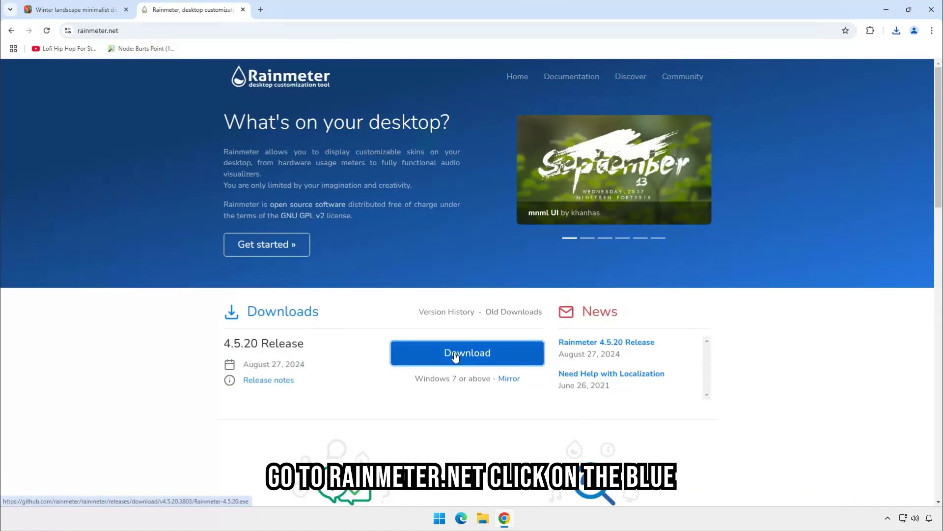
click(451, 353)
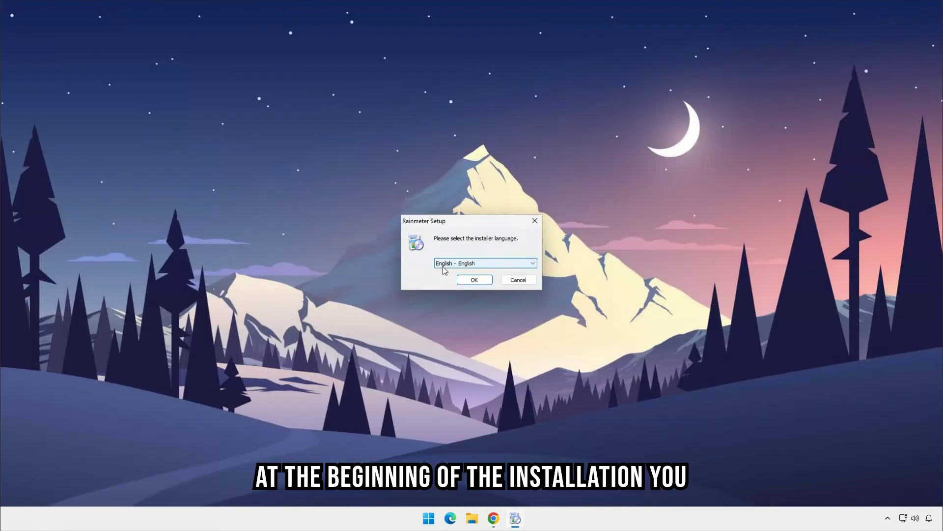
Install Rainmeter in English and finish setup with Run Rainmeter checked
click(473, 280)
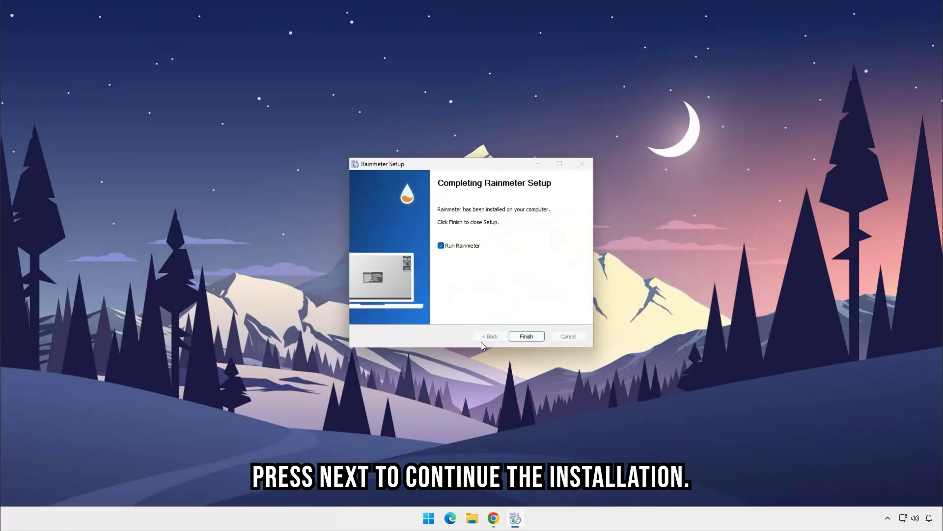
click(527, 337)
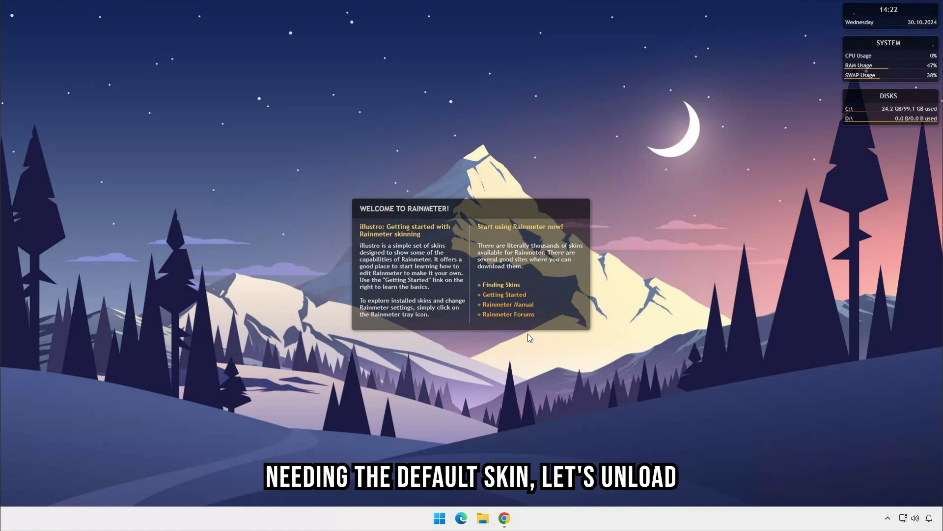
From the Welcome skin's Manage skin window, unload the illustro Clock.ini skin
right_click(467, 250)
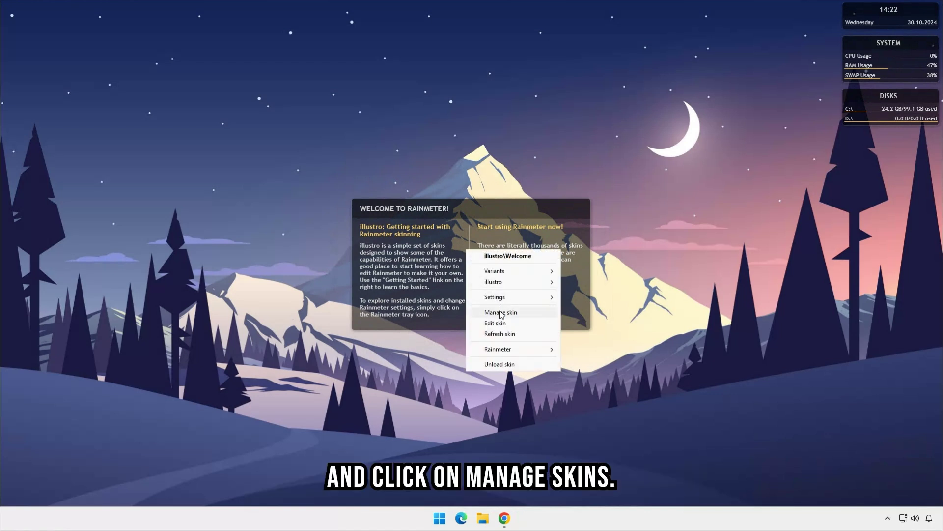
click(501, 313)
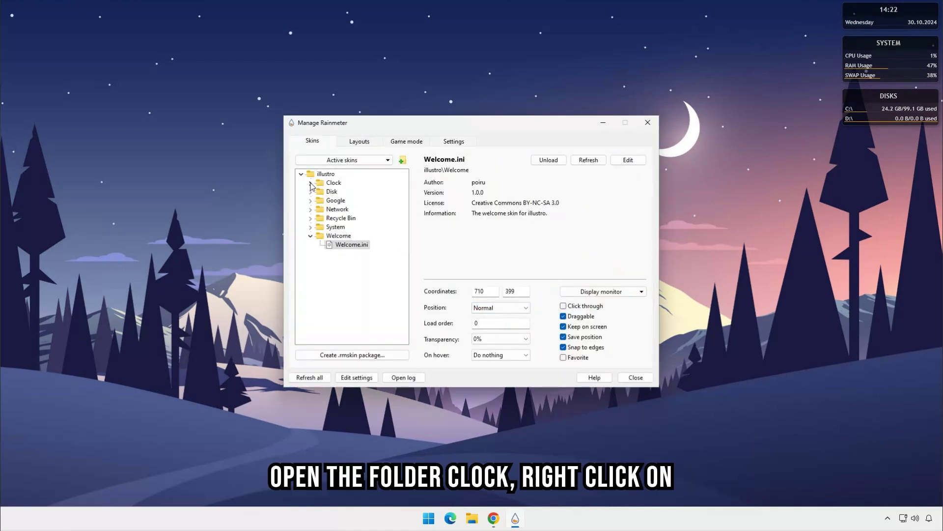
click(311, 183)
click(342, 193)
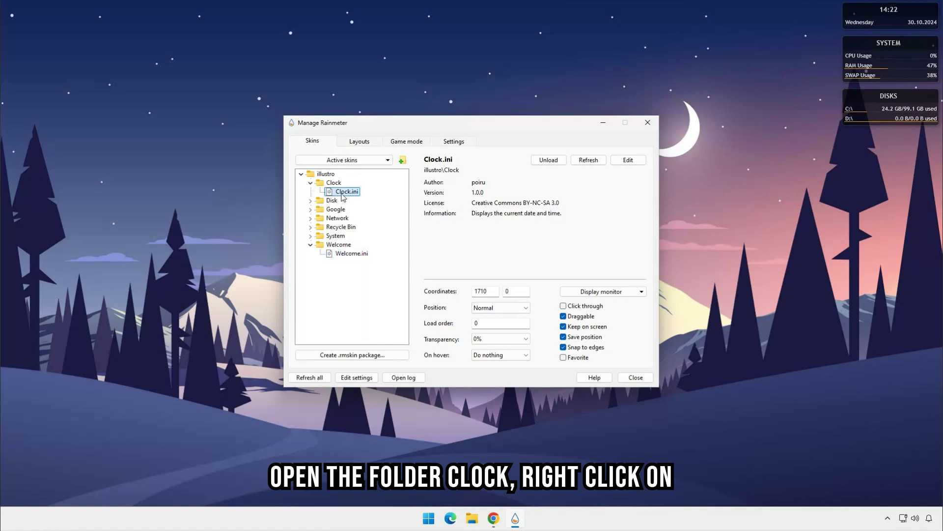
right_click(345, 194)
click(370, 200)
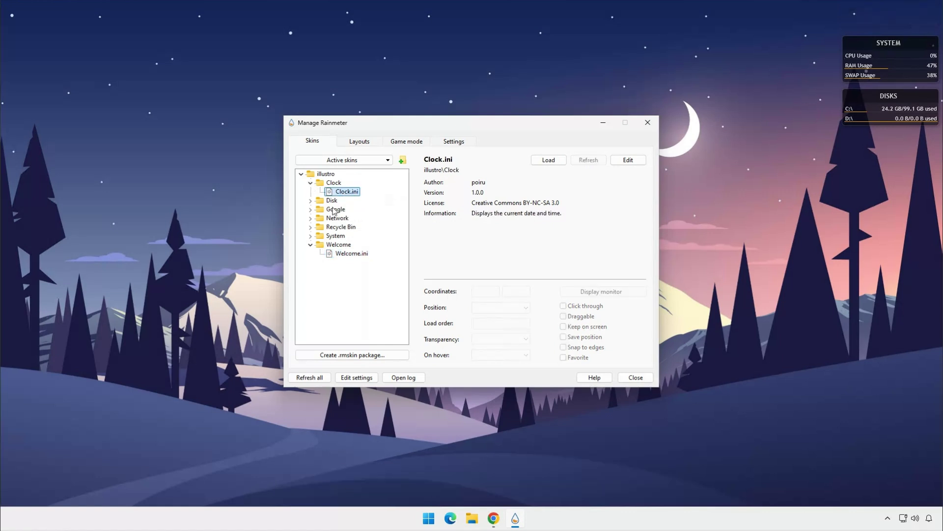
Unload the 2 Disks.ini skin from the Disk folder
click(310, 201)
click(348, 218)
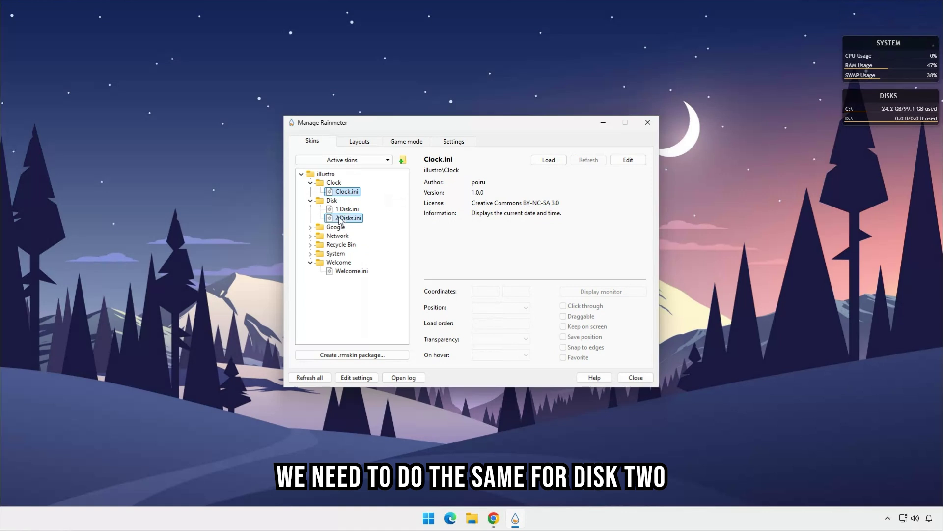
right_click(341, 218)
click(365, 225)
Unload the System.ini and Welcome.ini skins, then close the Manage window
click(310, 254)
click(348, 263)
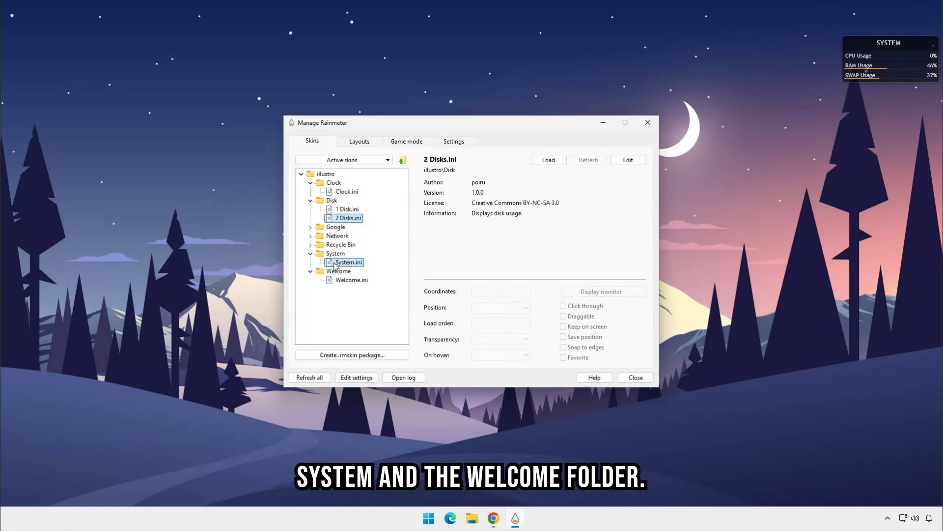
right_click(348, 263)
click(369, 271)
right_click(352, 280)
click(363, 289)
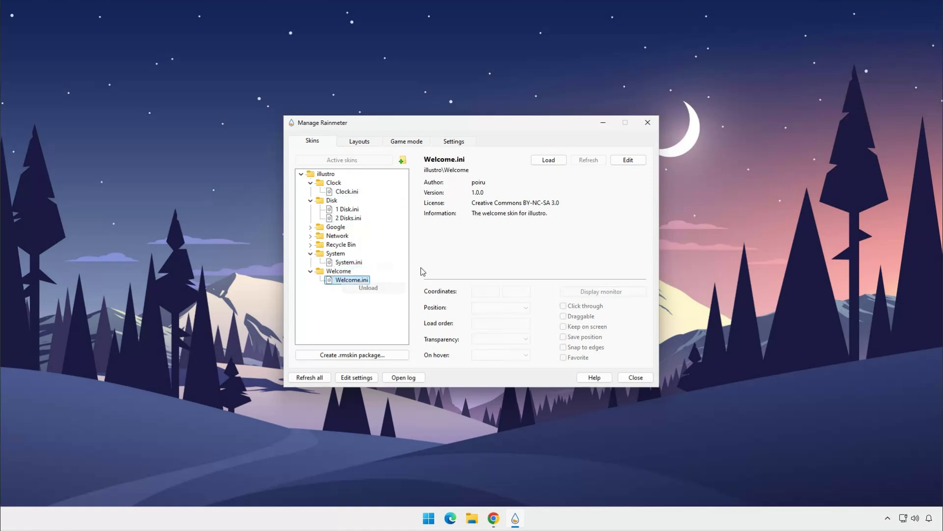
click(647, 123)
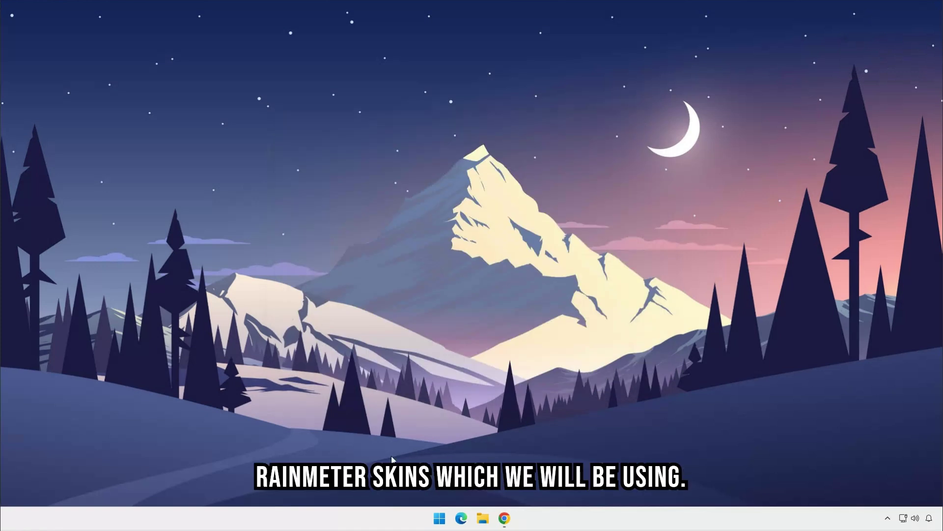
Download the verticons package from visualskins.com/skin/verticons and open it in Skin Installer
click(504, 520)
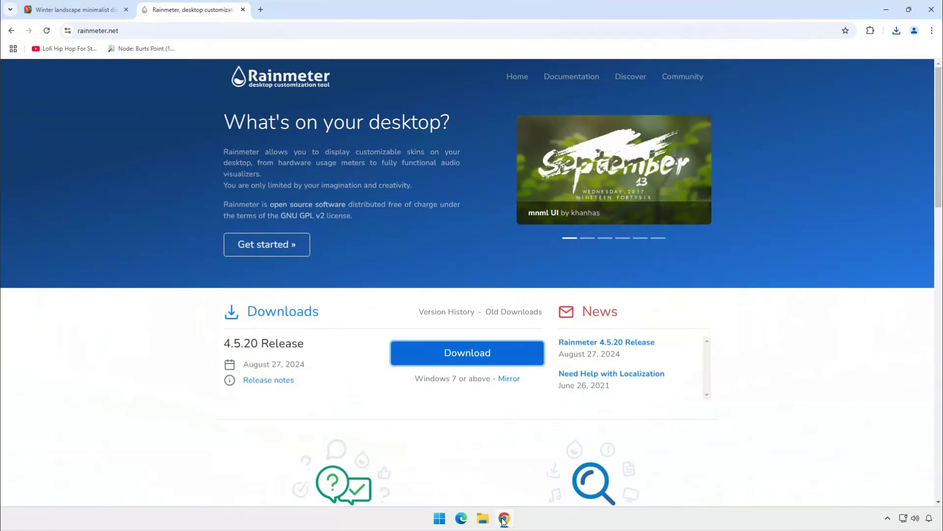
click(260, 11)
text(https://visualskins.com/skin/verticons)
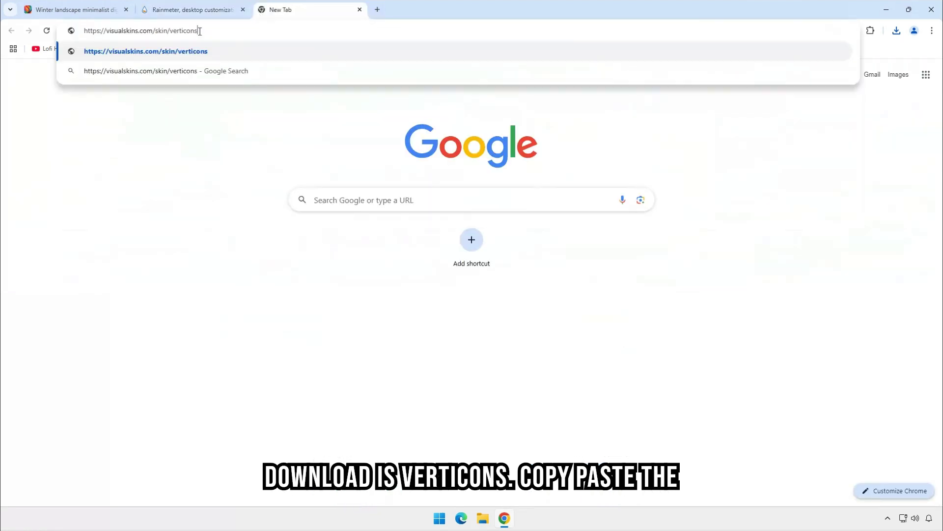
key(Return)
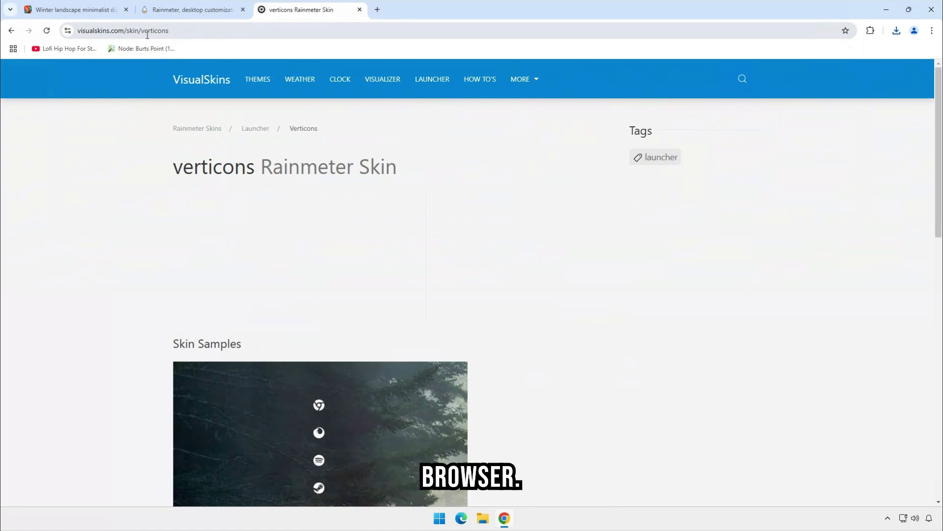
scroll(200, 189, down, 3)
scroll(200, 189, down, 1)
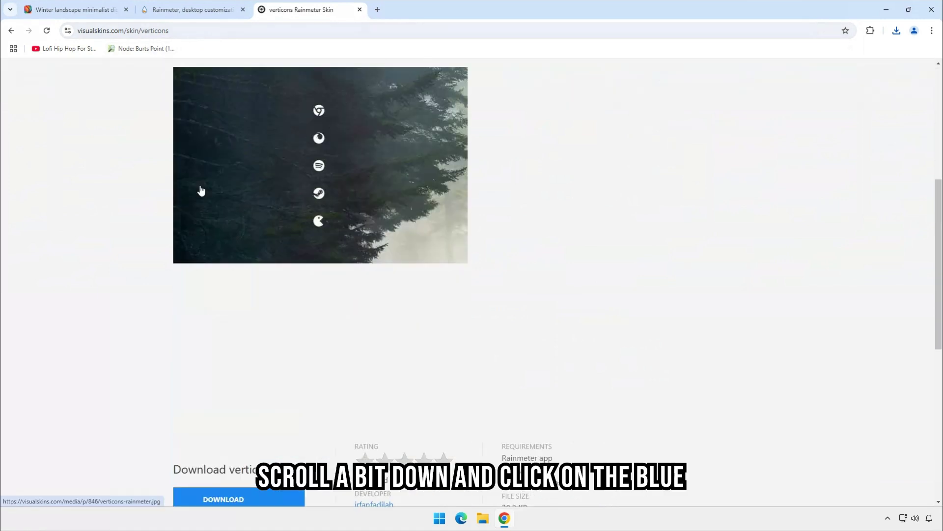
scroll(200, 190, down, 2)
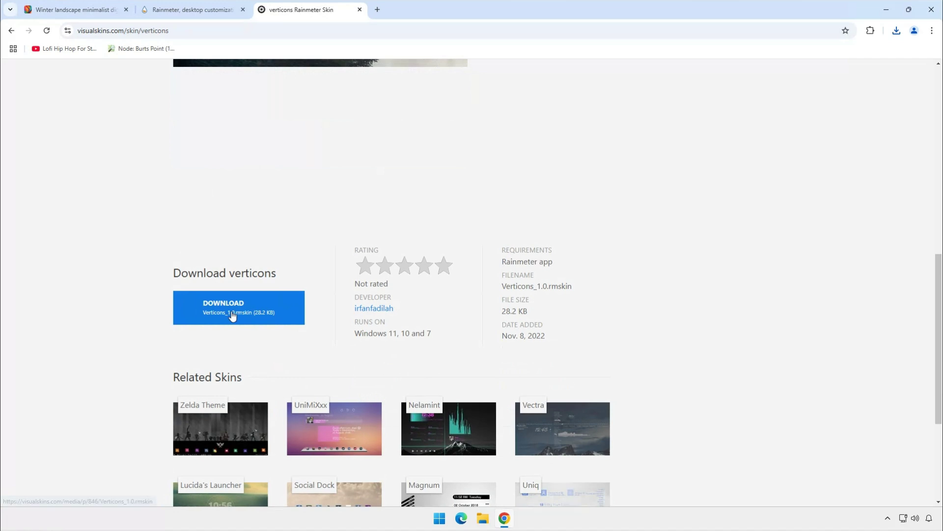
click(232, 315)
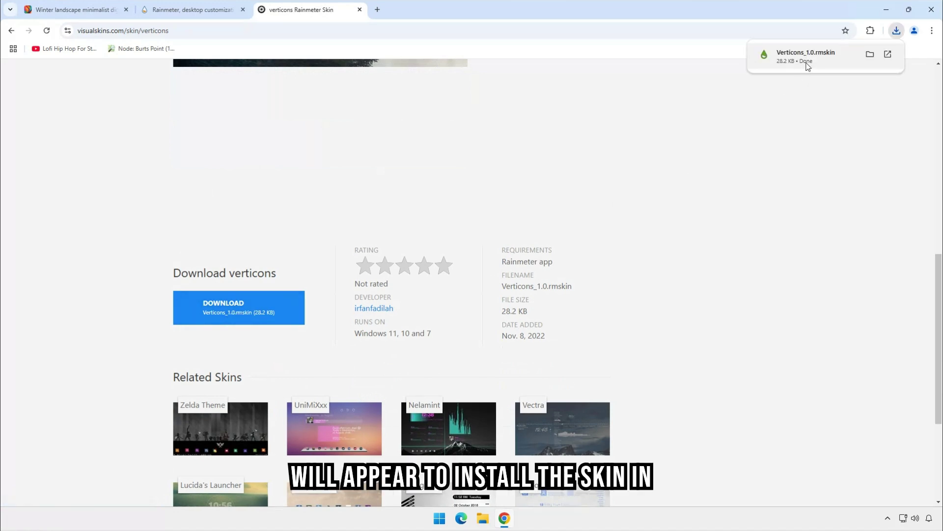
click(809, 65)
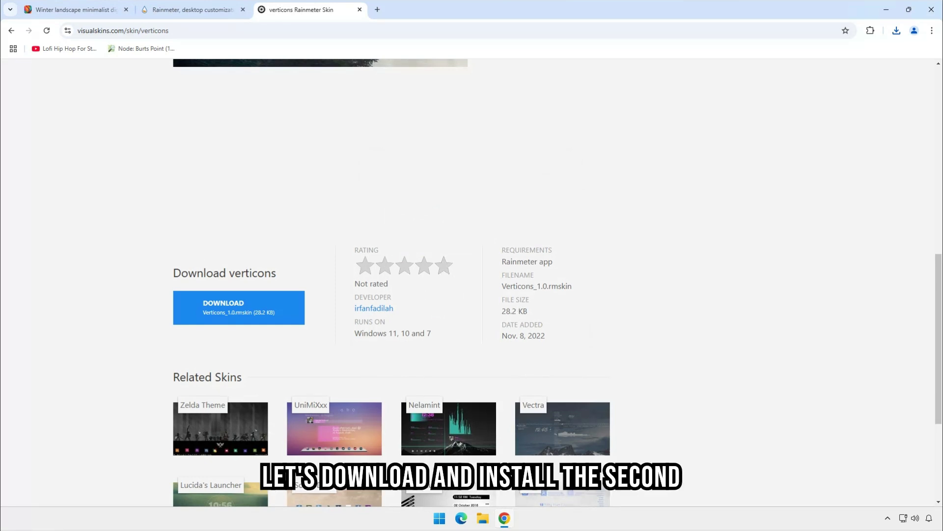
Download flhud.rmskin from visualskins.com/skin/flhud and install it via the Skin Installer
click(379, 12)
text(https://visualskins.com/skin/flhud)
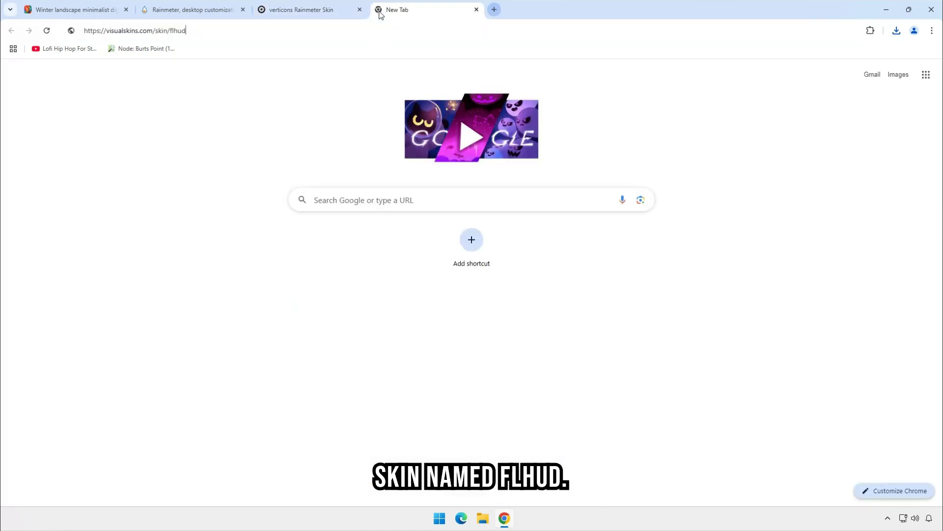
key(Return)
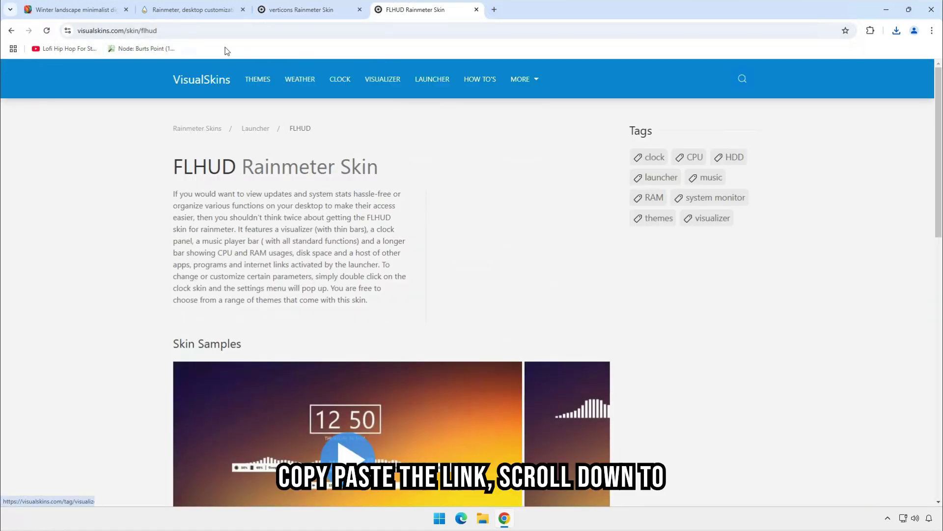
scroll(134, 250, down, 5)
scroll(128, 266, down, 1)
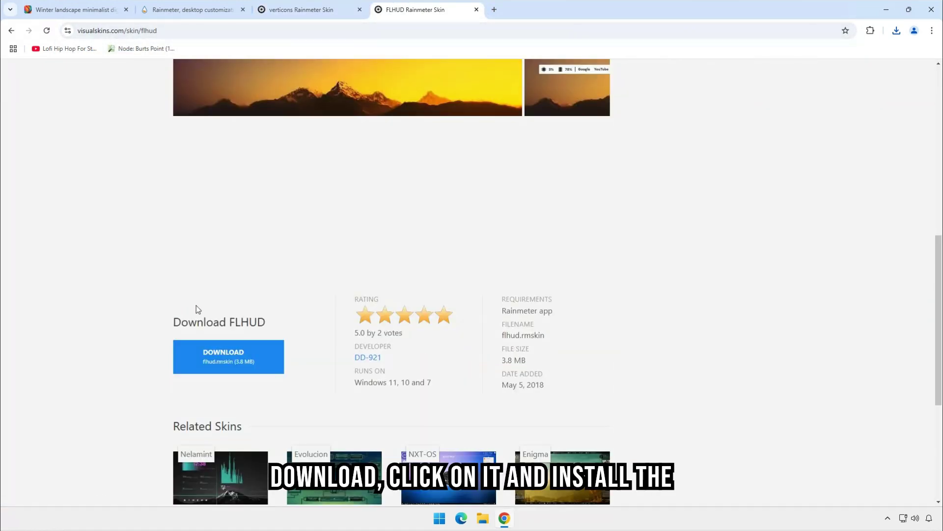
click(208, 349)
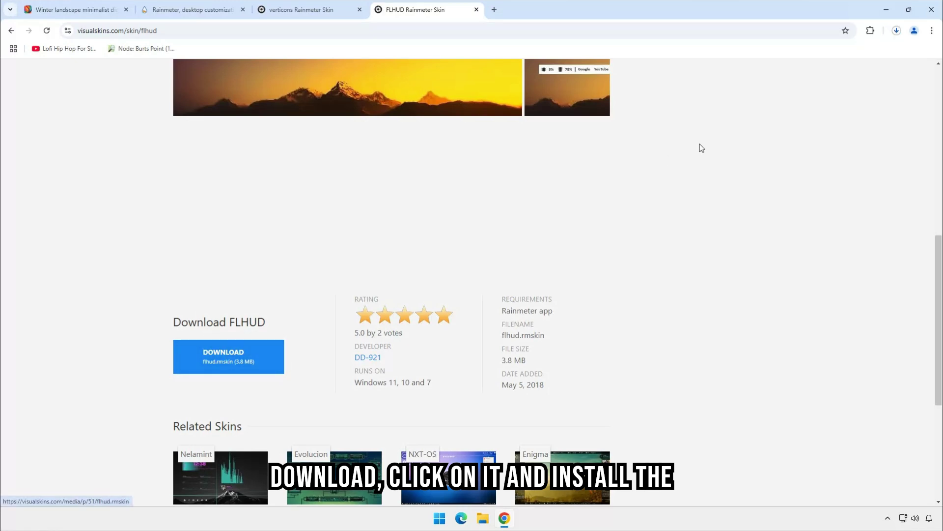
click(897, 32)
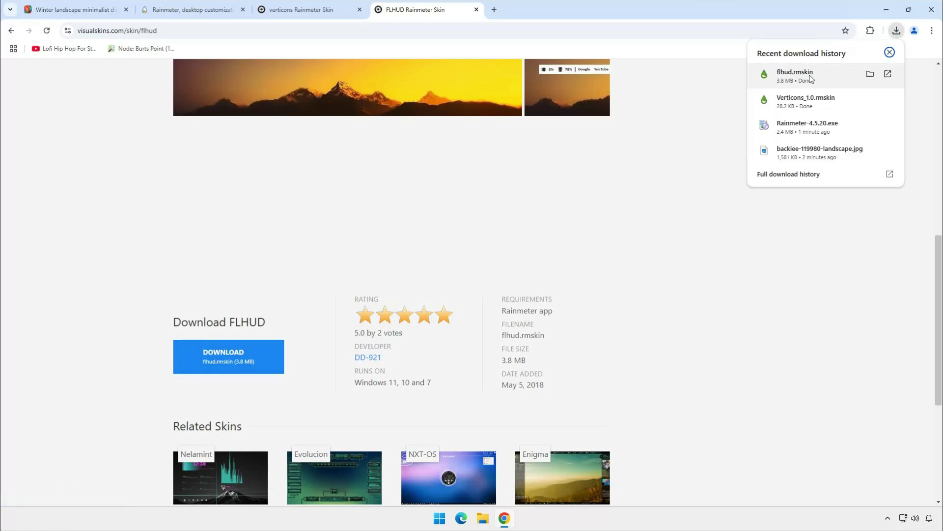
click(810, 78)
click(498, 350)
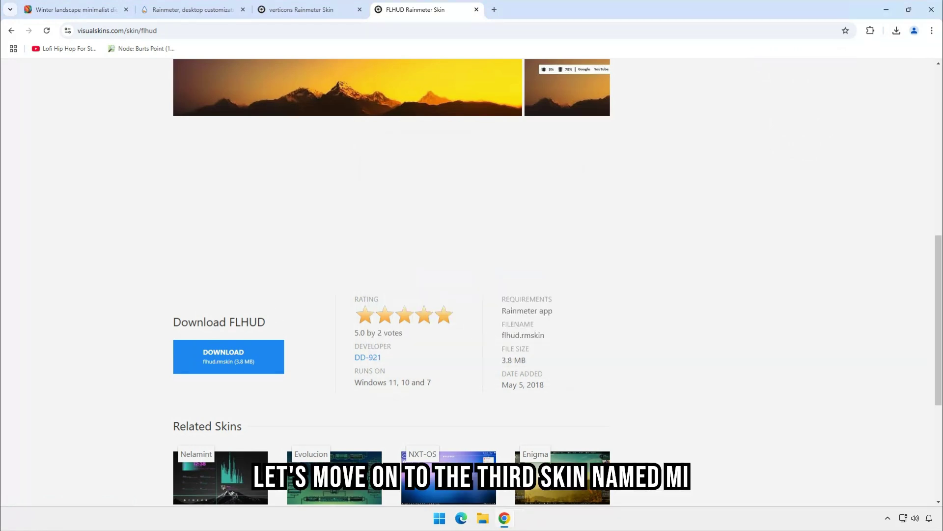
Download the Mii Power .rmskin from its VisualSkins page and install it
click(494, 9)
text(https://visualskins.com/skin/mii-power)
key(Return)
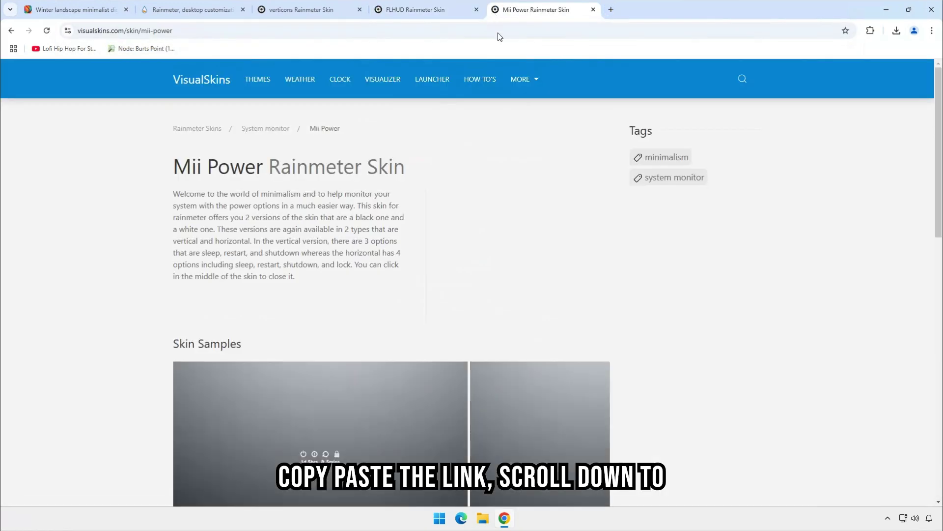
scroll(383, 253, down, 2)
scroll(232, 432, down, 3)
click(219, 496)
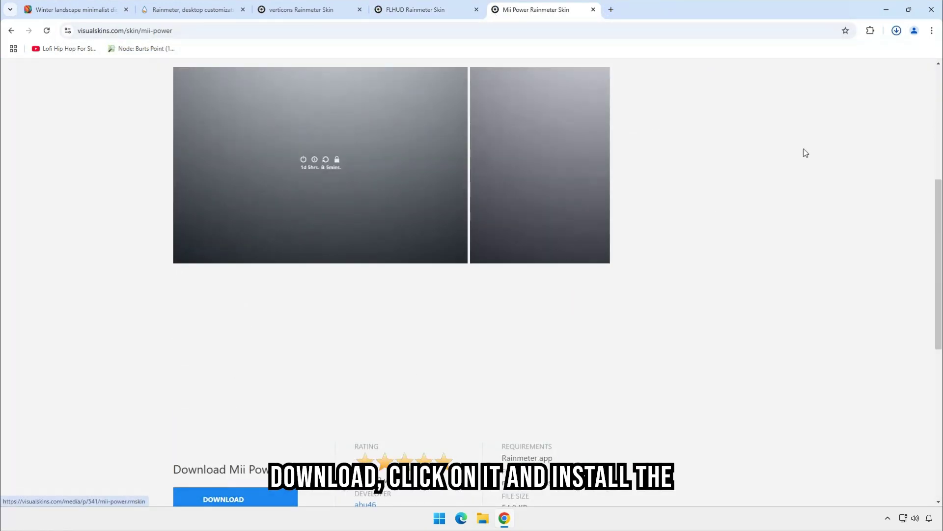
click(848, 55)
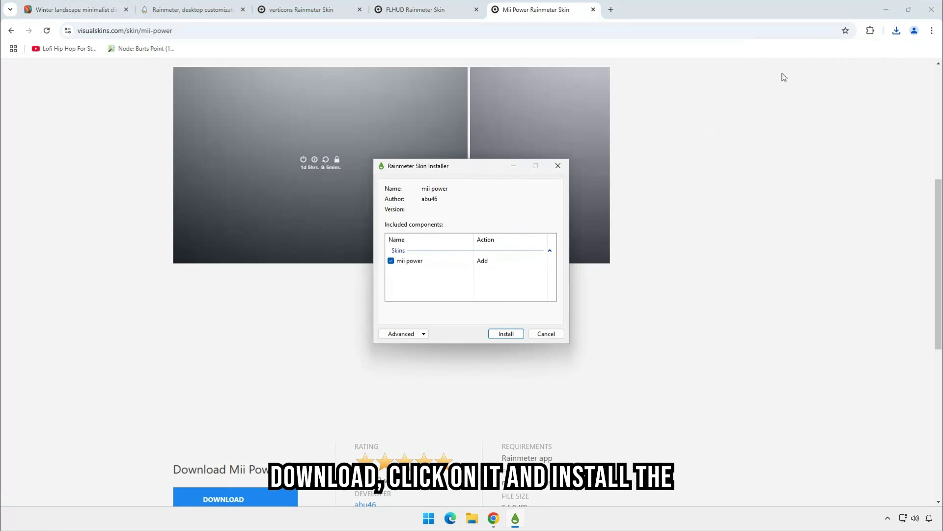
click(506, 333)
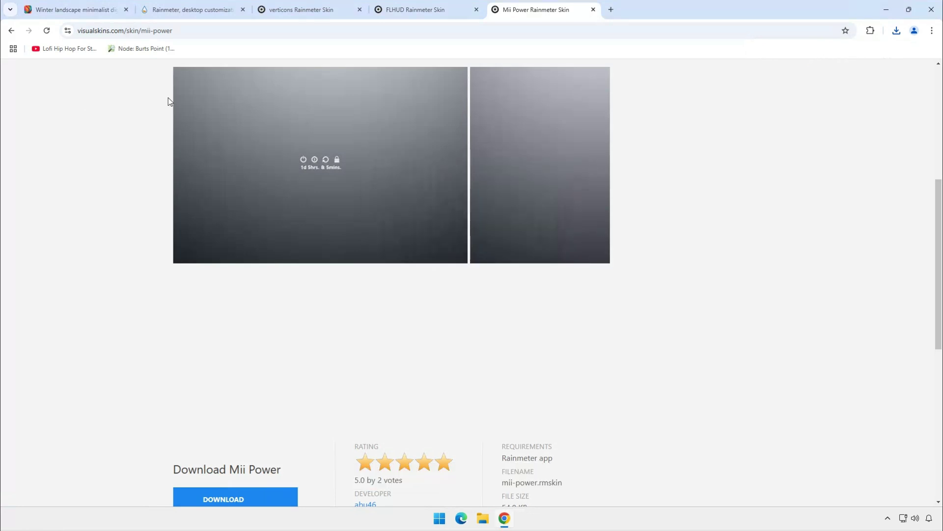
Download the free MiniWeather skin file from its DeviantArt page
click(610, 9)
text(https://www.deviantart.com/eclectic-tech/art/MiniWeather-780701124)
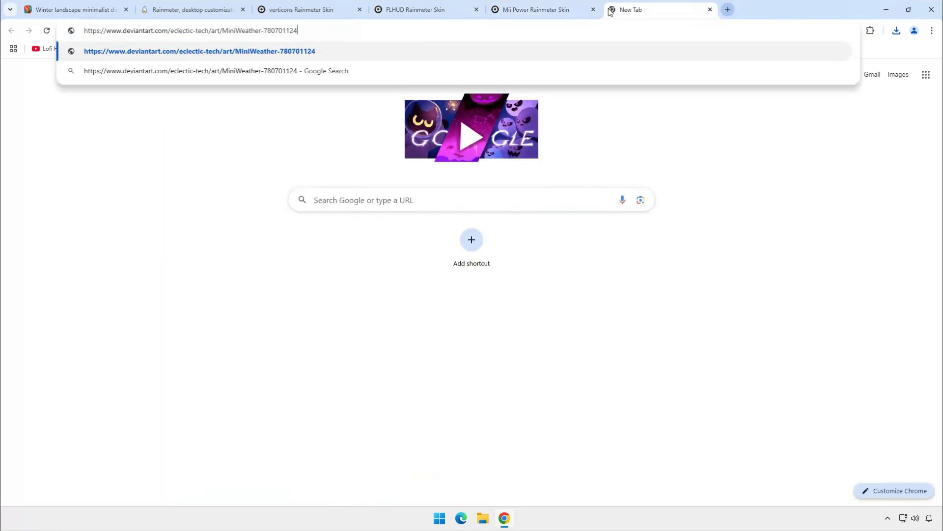
key(Return)
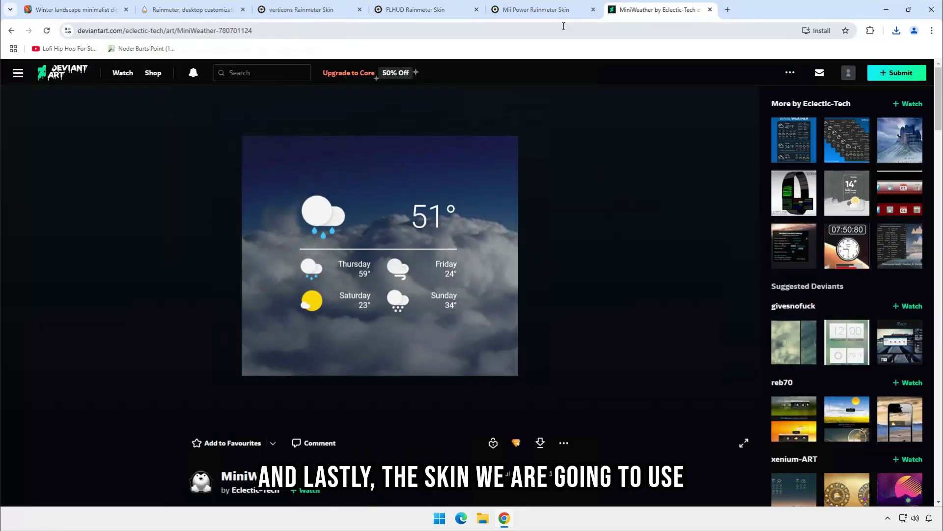
mouse_move(540, 443)
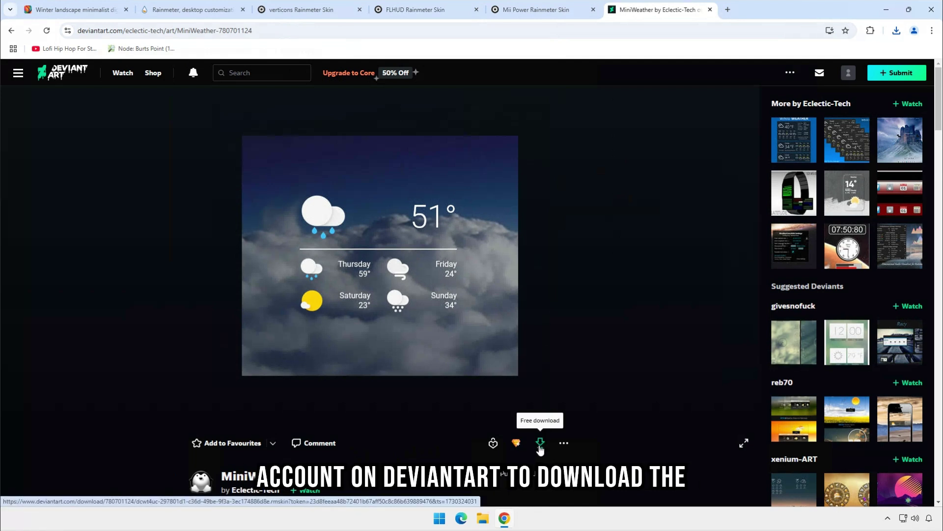
click(540, 444)
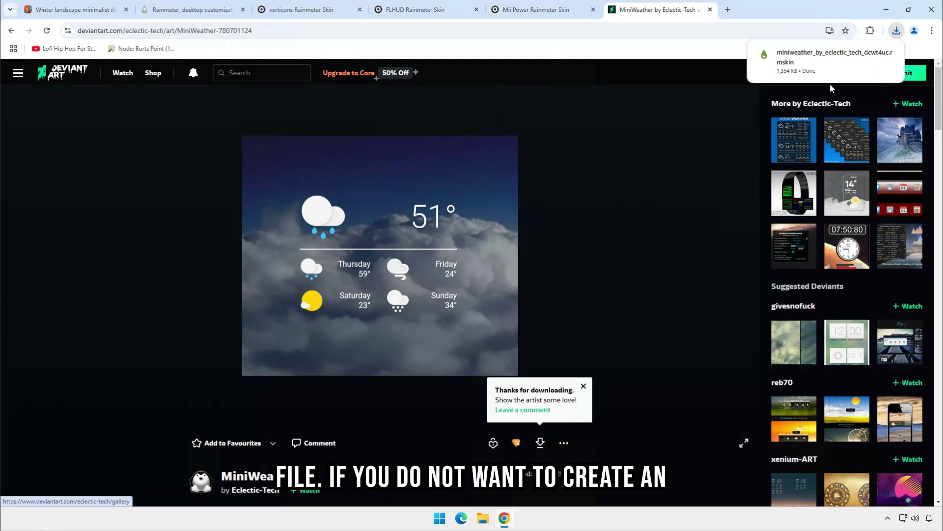
Install MiniWeather with Load included skins unchecked, then minimize Chrome
click(802, 62)
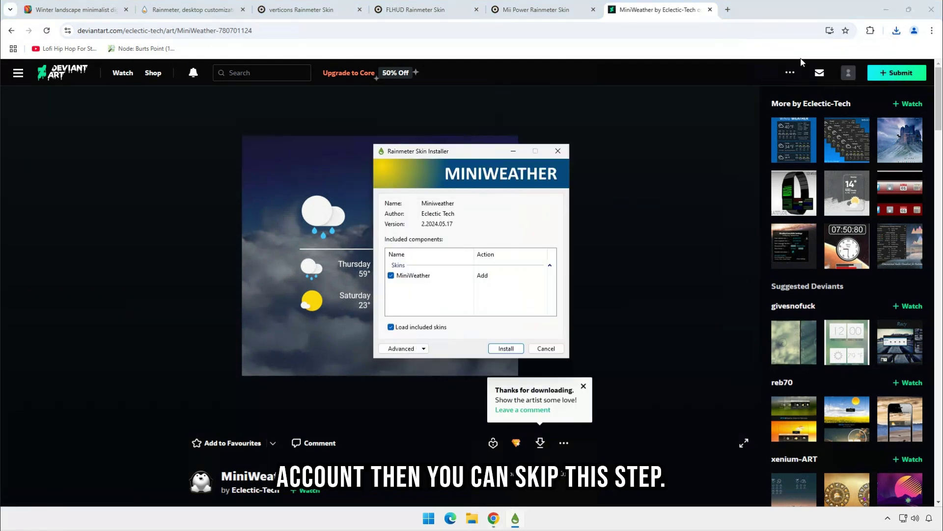
click(391, 327)
click(493, 349)
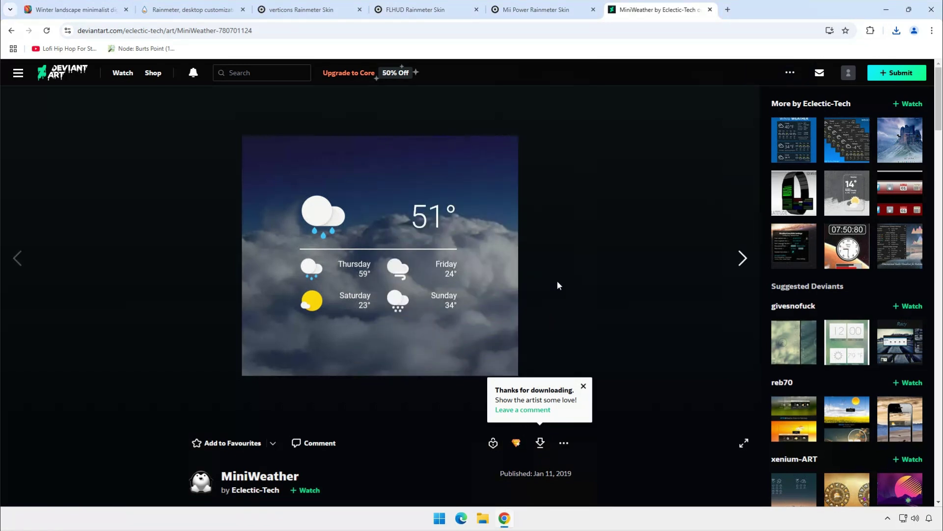
click(890, 12)
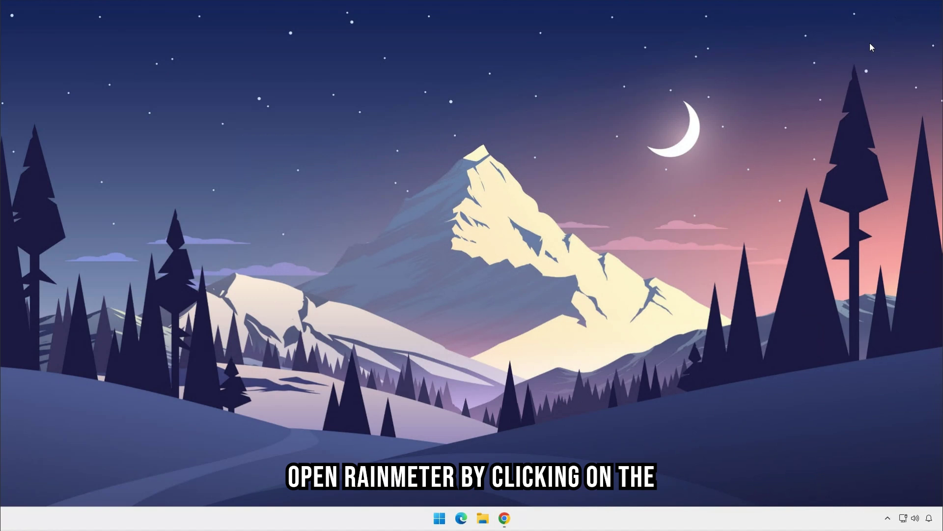
Load the FLHUD Time - Date.ini clock skin and drag it to the top centre
click(888, 518)
click(867, 488)
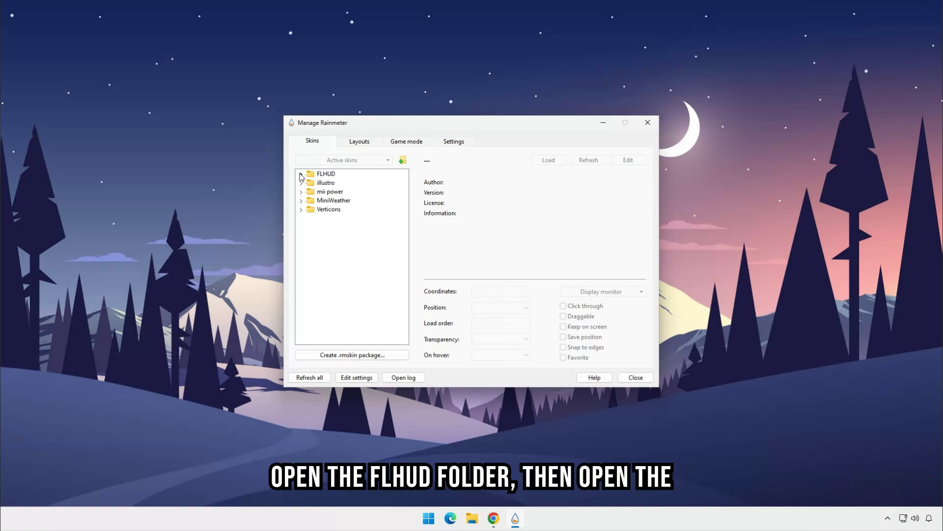
click(301, 174)
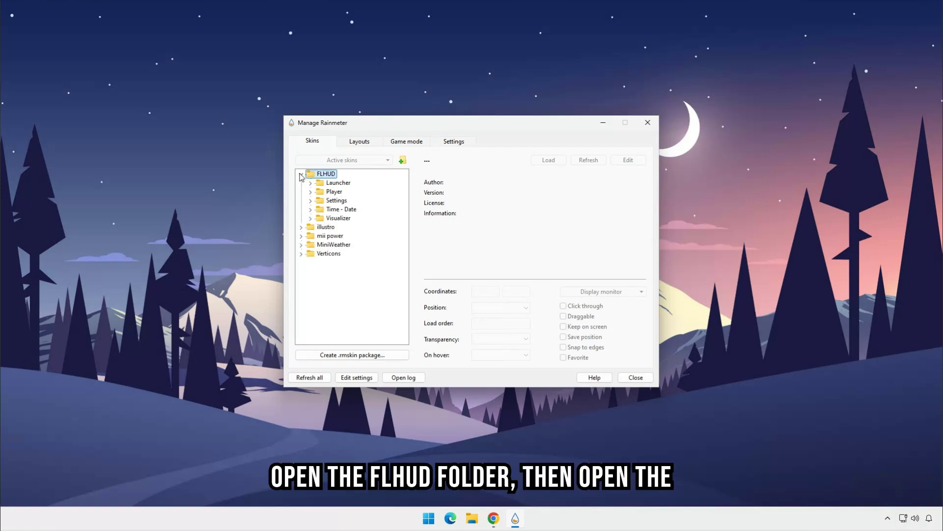
click(310, 209)
click(350, 227)
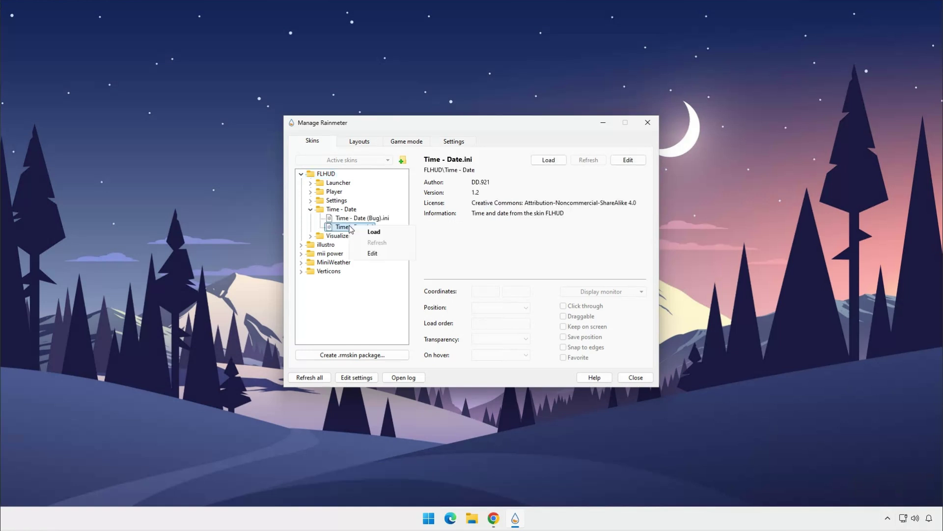
right_click(351, 228)
click(365, 231)
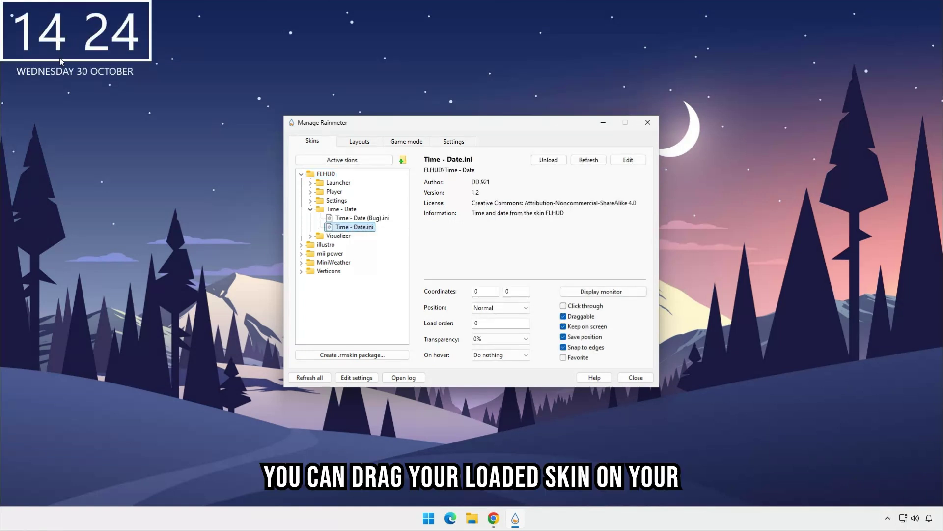
drag(60, 60, 480, 83)
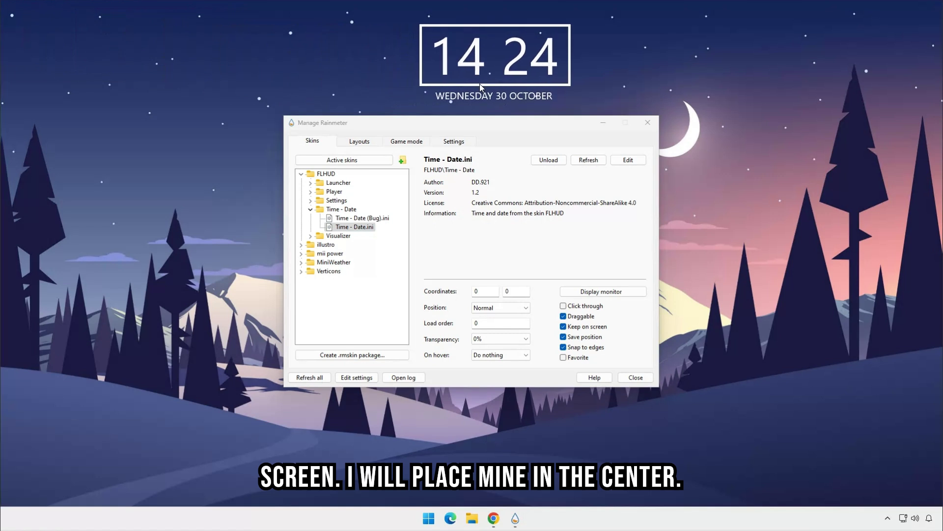
drag(480, 83, 469, 94)
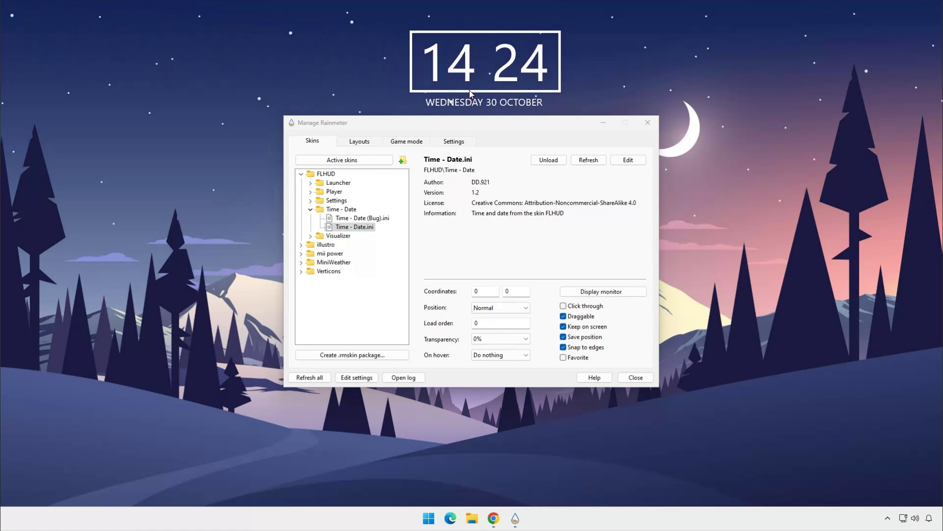
Load FLHUD Visualizer.ini, play the Lofi Hip Hop stream, and place the visualizer bottom centre
click(310, 235)
click(351, 244)
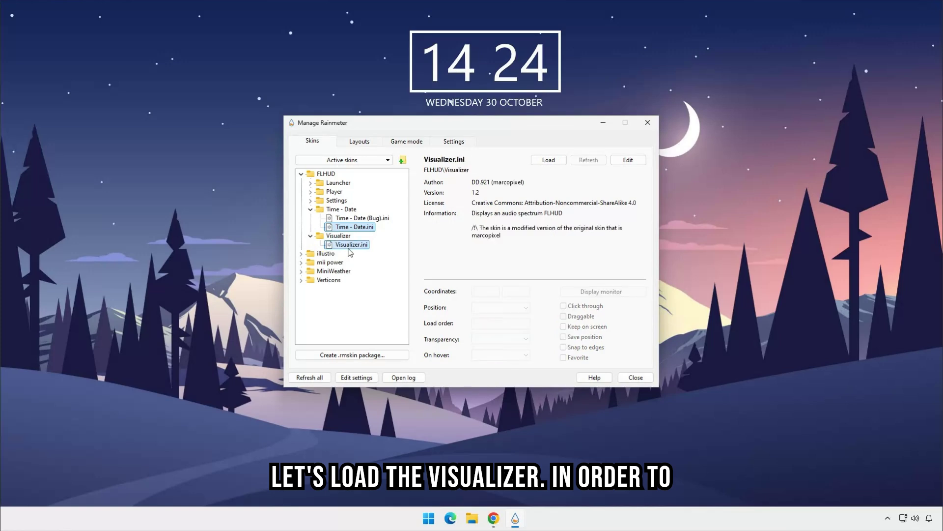
click(492, 518)
click(727, 10)
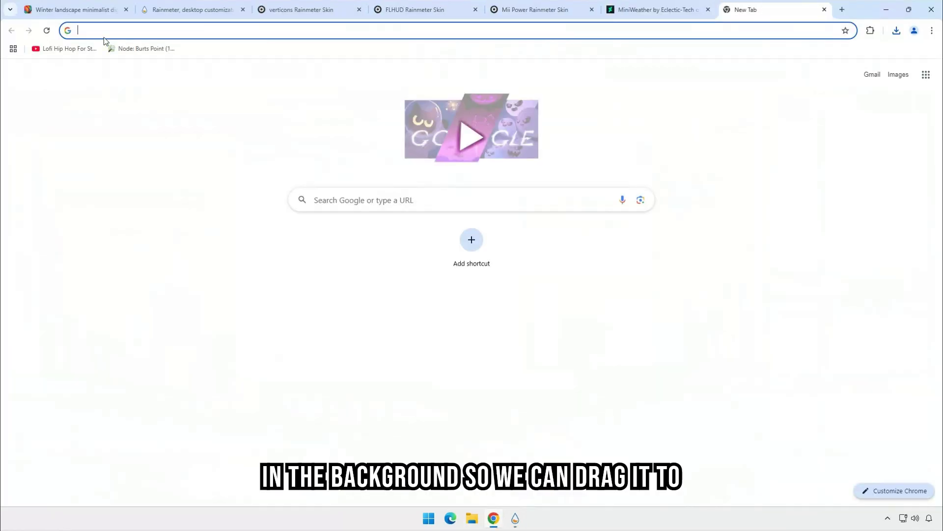
click(65, 48)
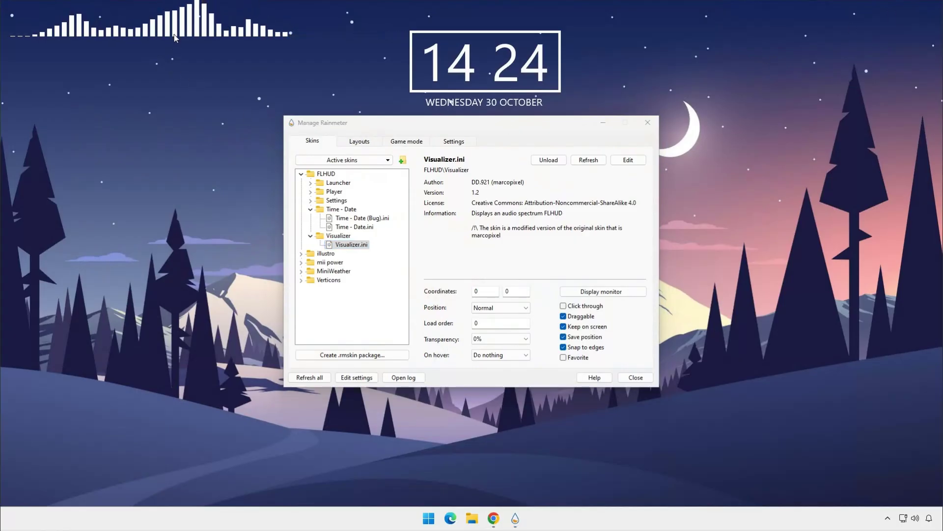
drag(175, 36, 399, 470)
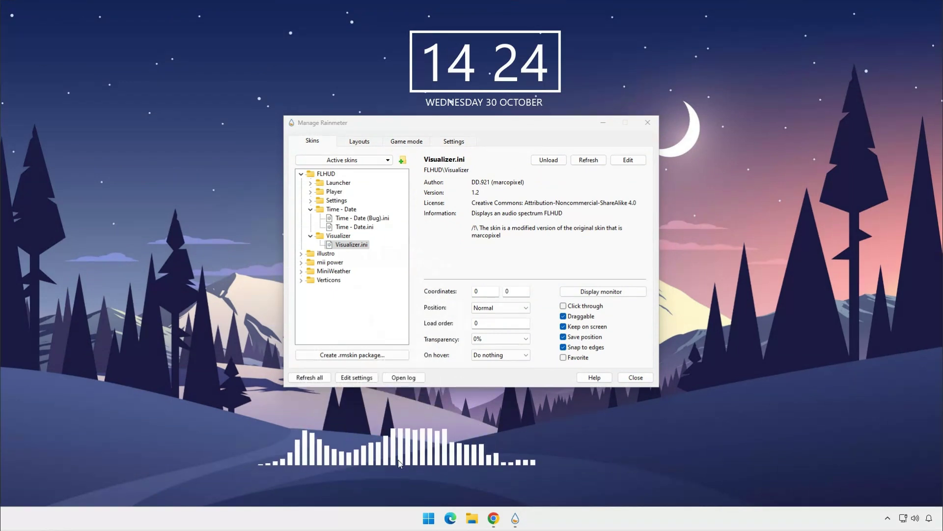
mouse_move(399, 469)
mouse_down()
mouse_move(430, 462)
mouse_move(425, 478)
mouse_up()
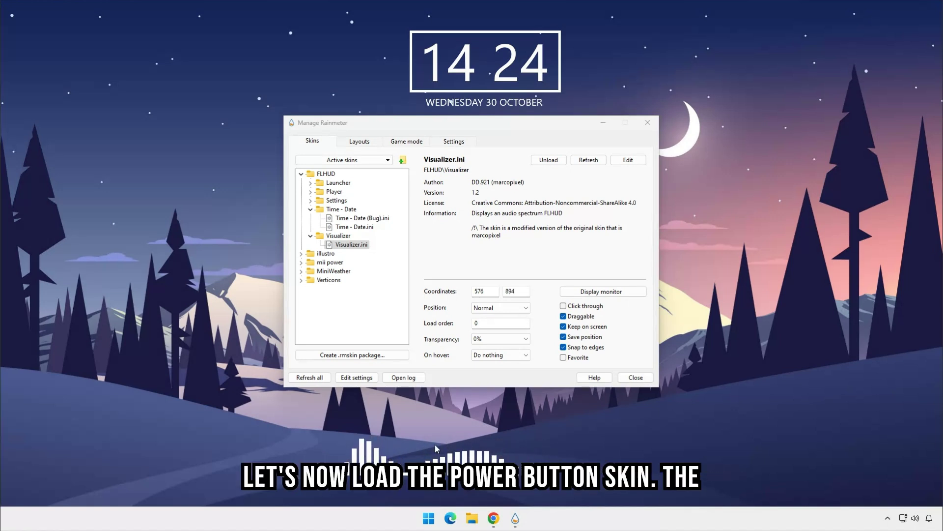
Load the mii power > power+uptime W+days.ini skin and drag it to the bottom-left corner
click(301, 262)
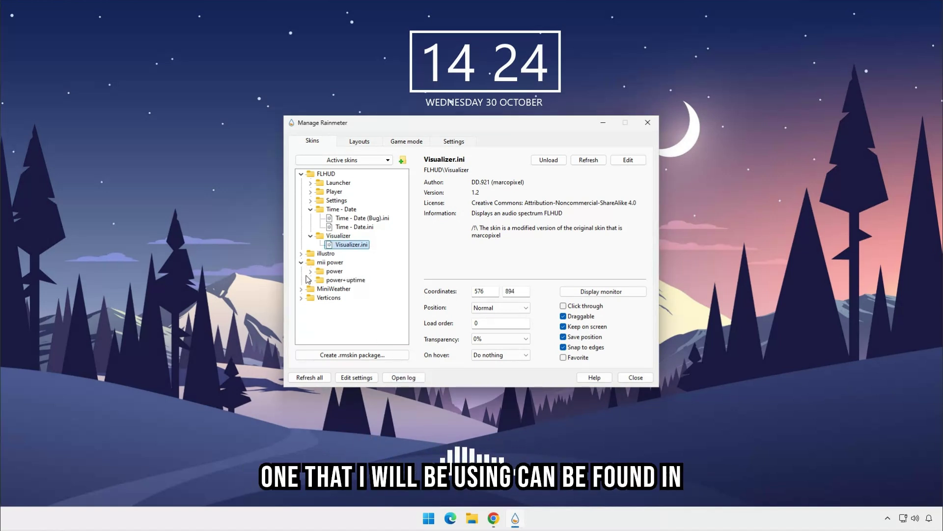
click(311, 280)
click(348, 306)
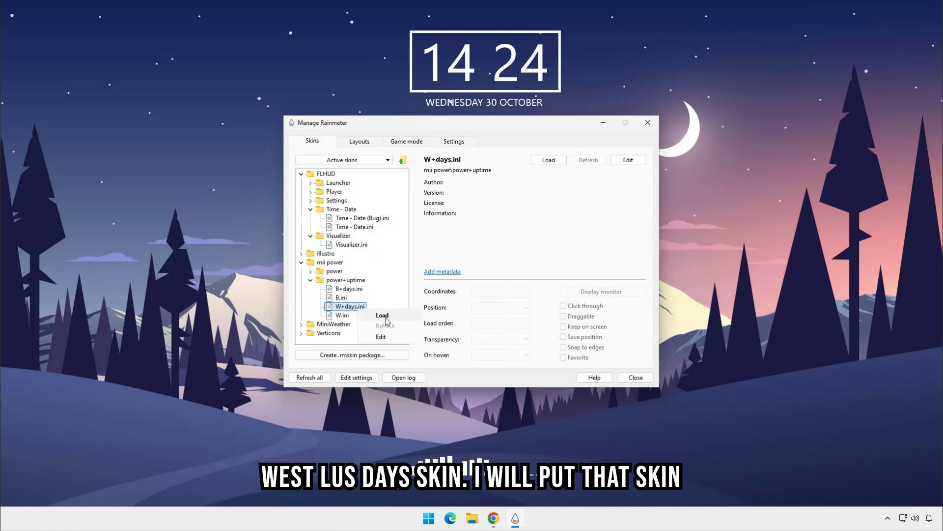
double_click(357, 308)
mouse_move(40, 28)
mouse_down()
mouse_move(70, 474)
mouse_move(63, 473)
mouse_up()
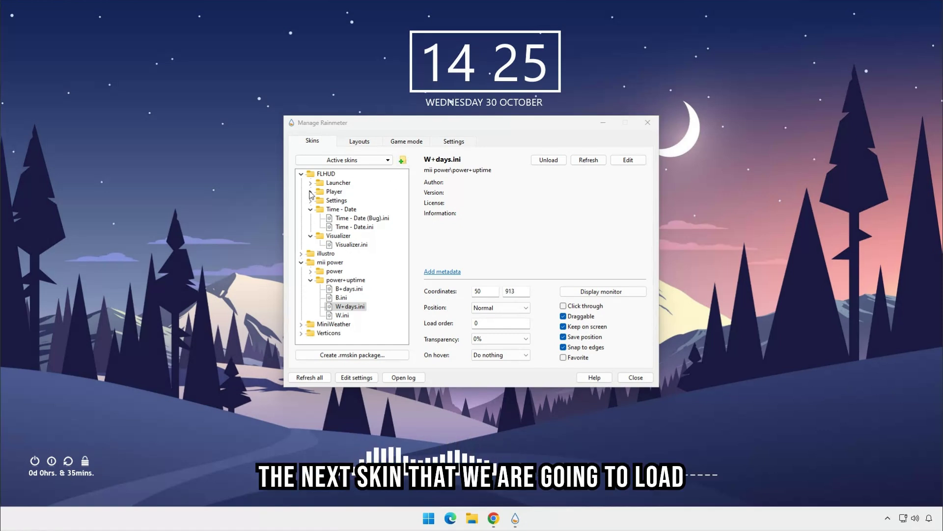
Load the MiniWeather Simple2.ini skin and place it near the top-left corner
click(300, 325)
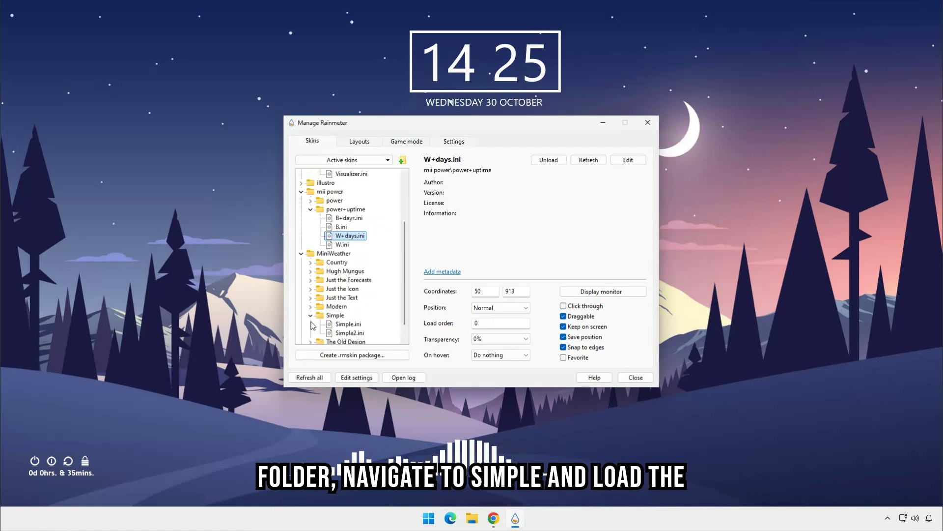
click(311, 324)
click(349, 307)
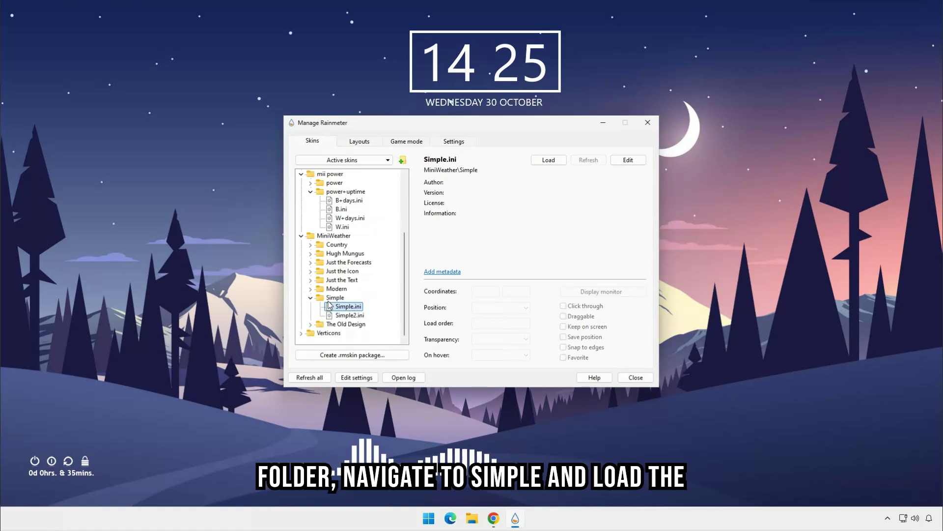
click(350, 315)
right_click(348, 316)
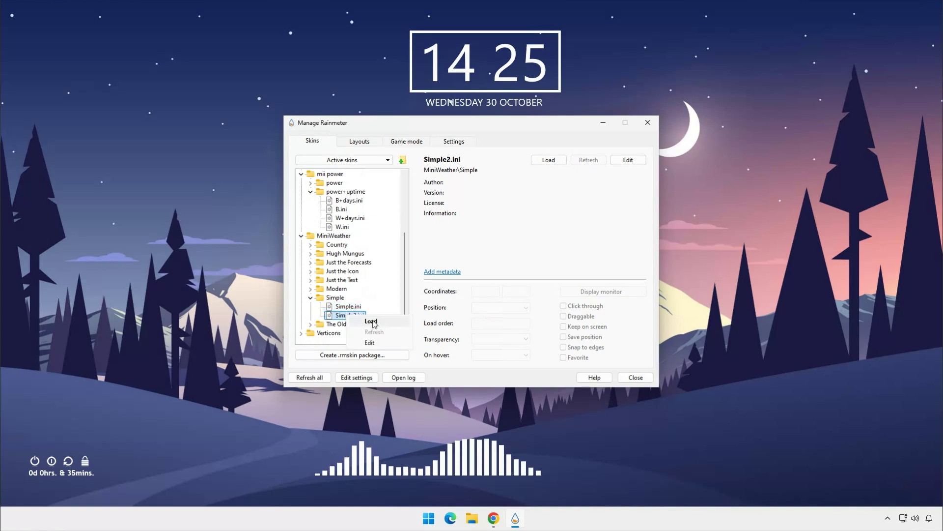
click(364, 321)
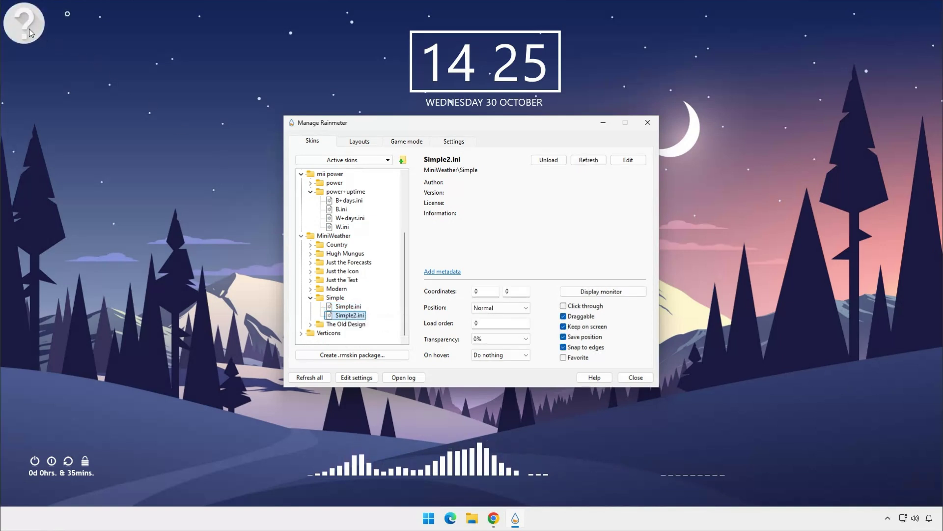
drag(30, 33, 62, 67)
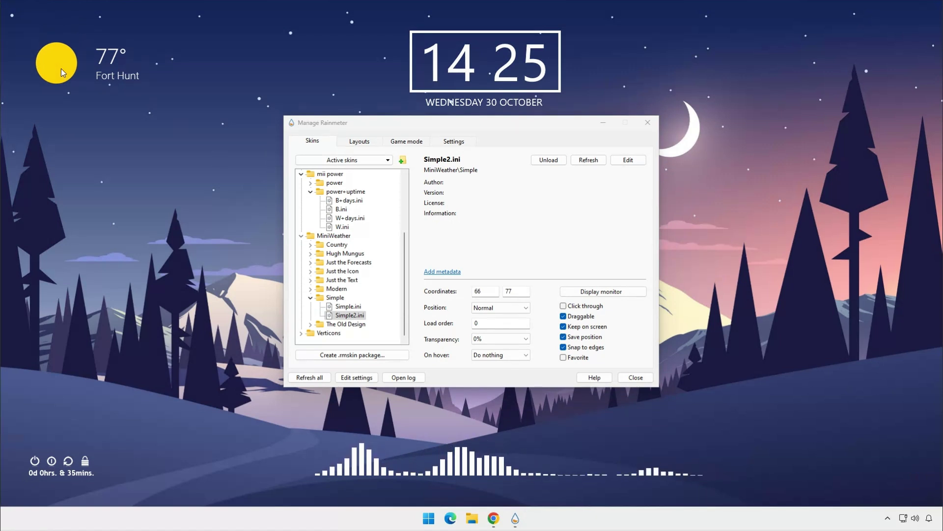
Load the Verticons Icons.ini bar and drag it to the right edge of the desktop
click(302, 333)
click(318, 337)
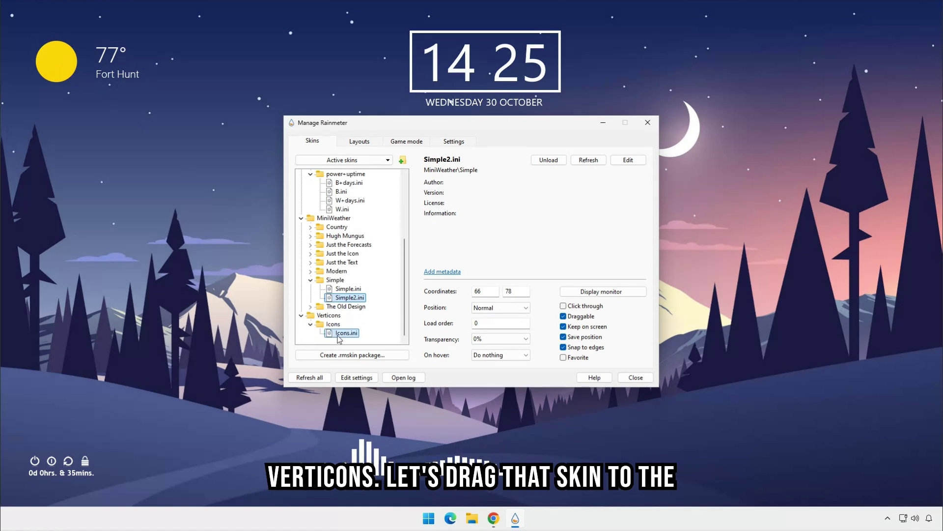
right_click(338, 333)
click(354, 344)
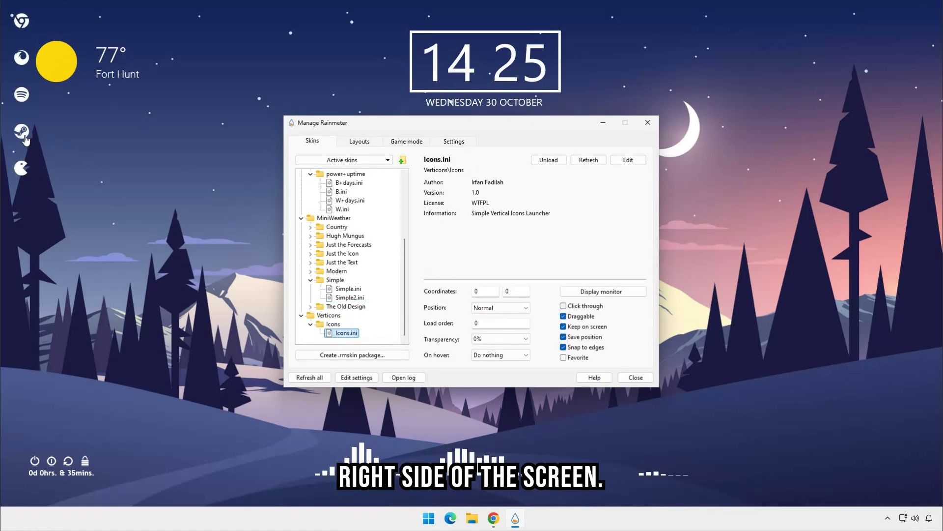
drag(25, 136, 926, 307)
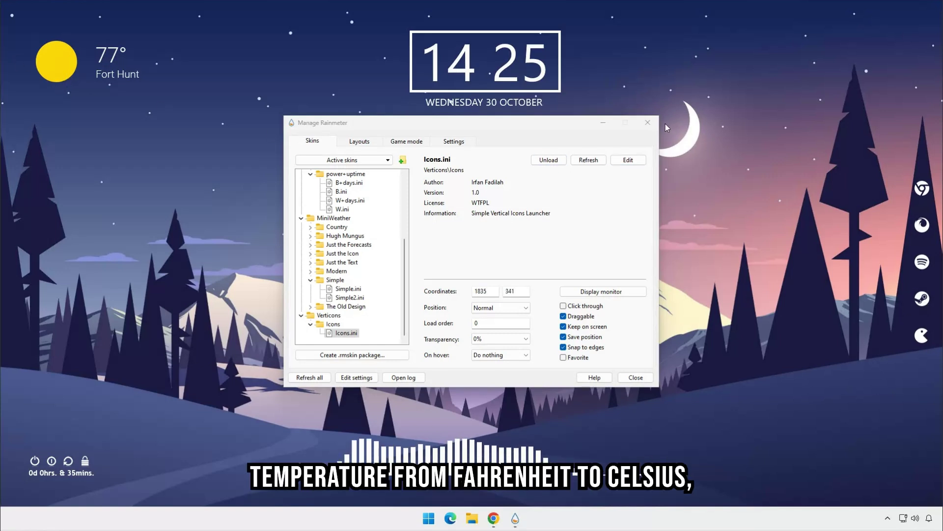
Switch the weather widget to Celsius (25°) and choose Edit Weather Variables
click(647, 123)
drag(61, 59, 58, 58)
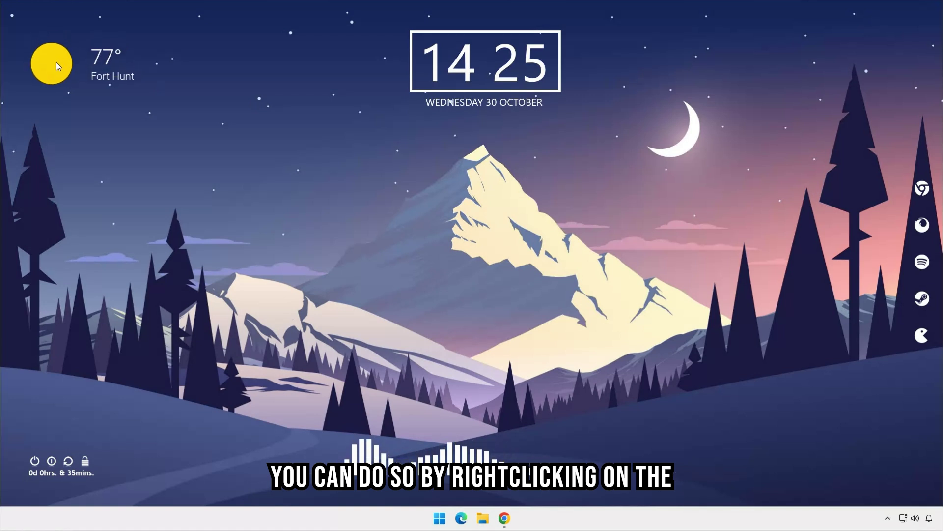
right_click(57, 57)
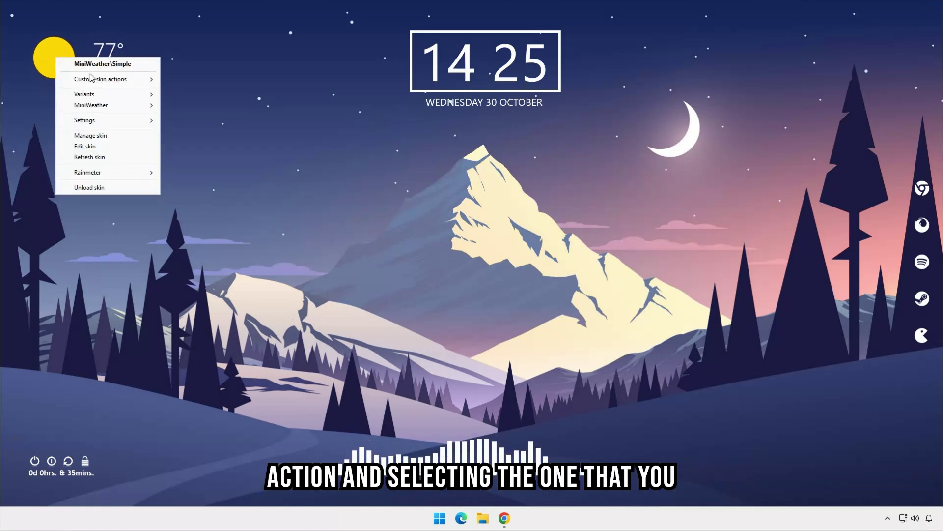
mouse_move(101, 79)
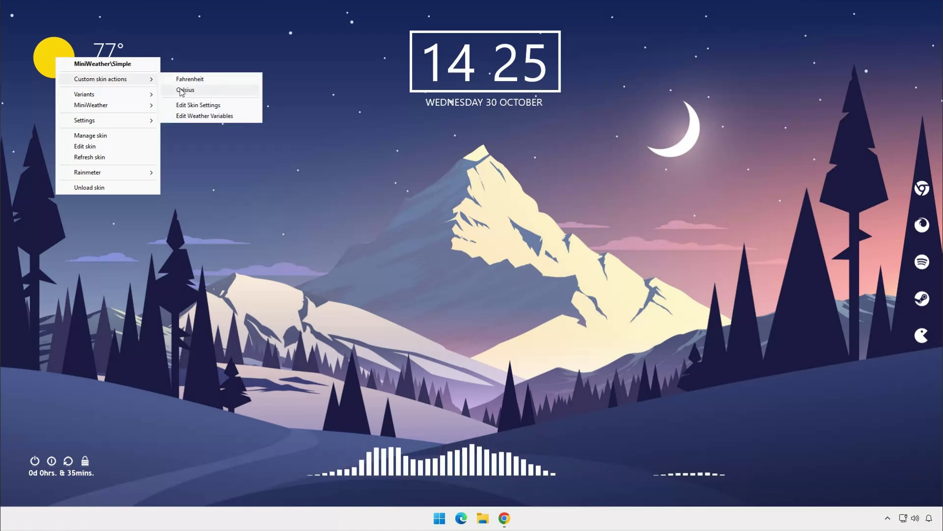
click(181, 91)
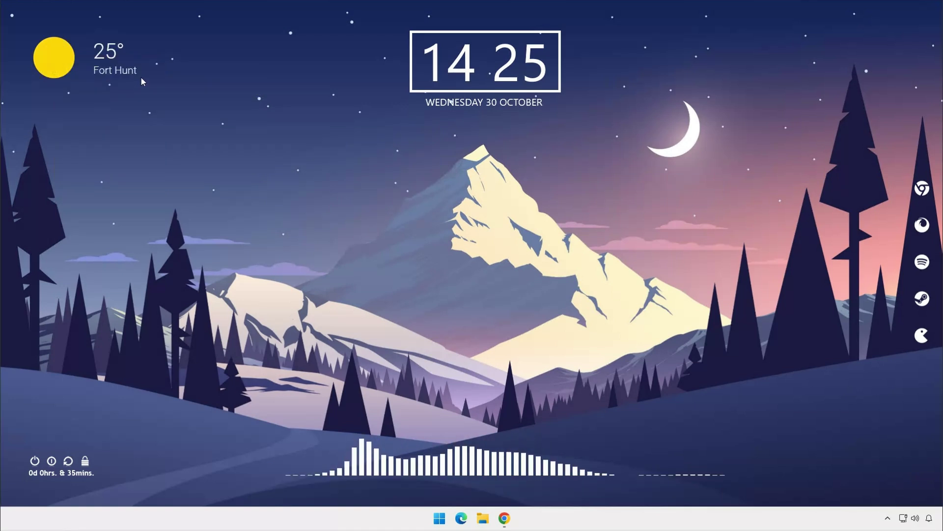
right_click(57, 61)
mouse_move(102, 82)
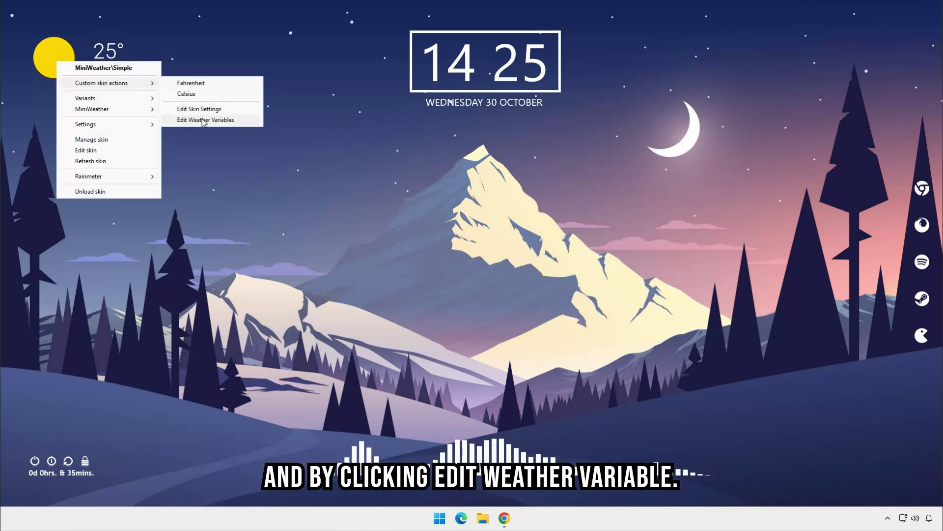
click(202, 120)
Open WeatherComJSONVariables.inc in Notepad and highlight its Latitude and Longitude lines
click(406, 262)
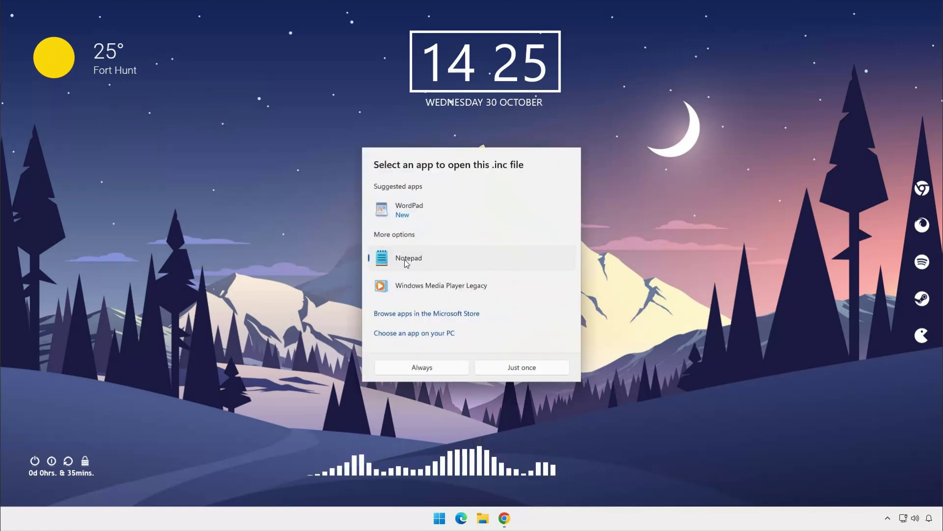
click(516, 366)
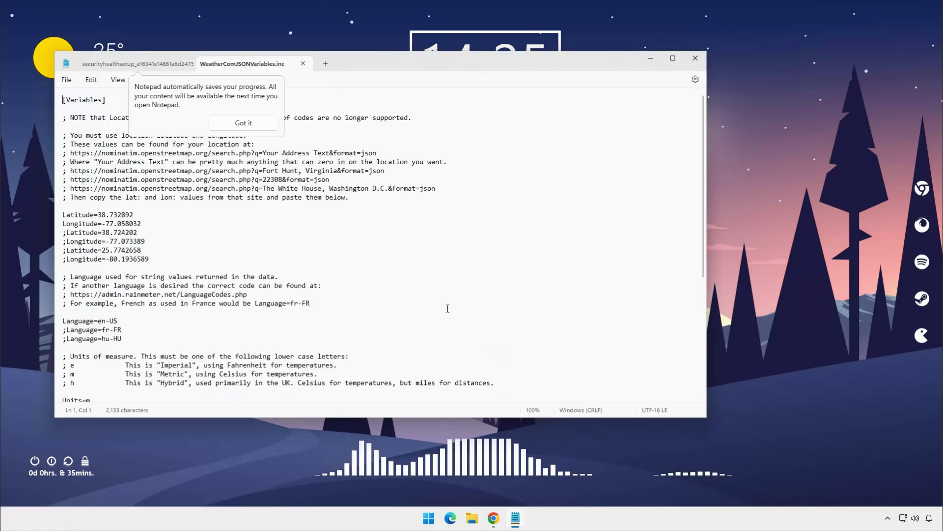
click(243, 123)
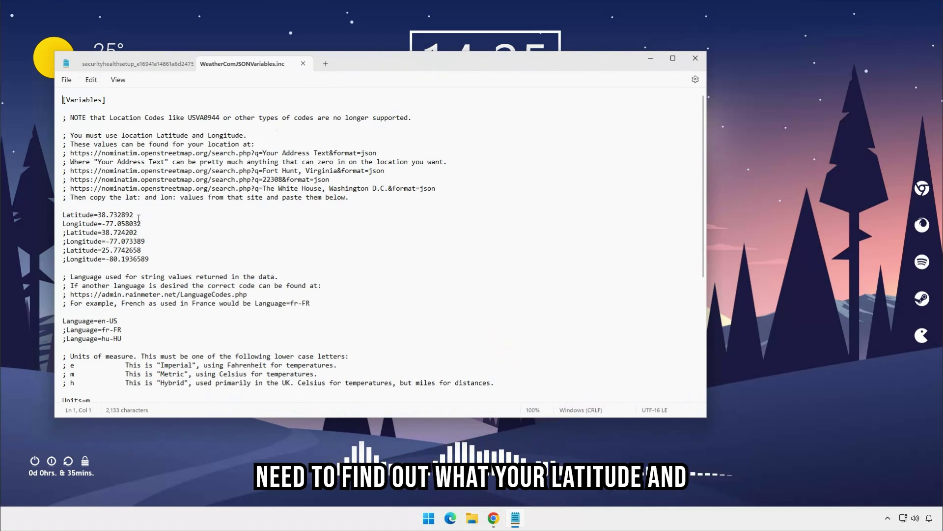
drag(141, 223, 63, 215)
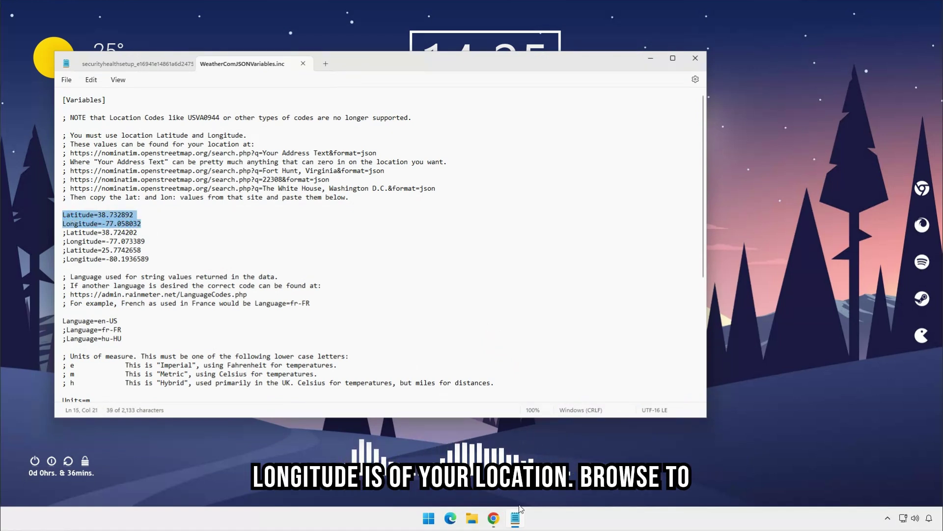
Open the Burts Point OpenStreetMap page and paste latitude 43.4489341 into the file
click(494, 519)
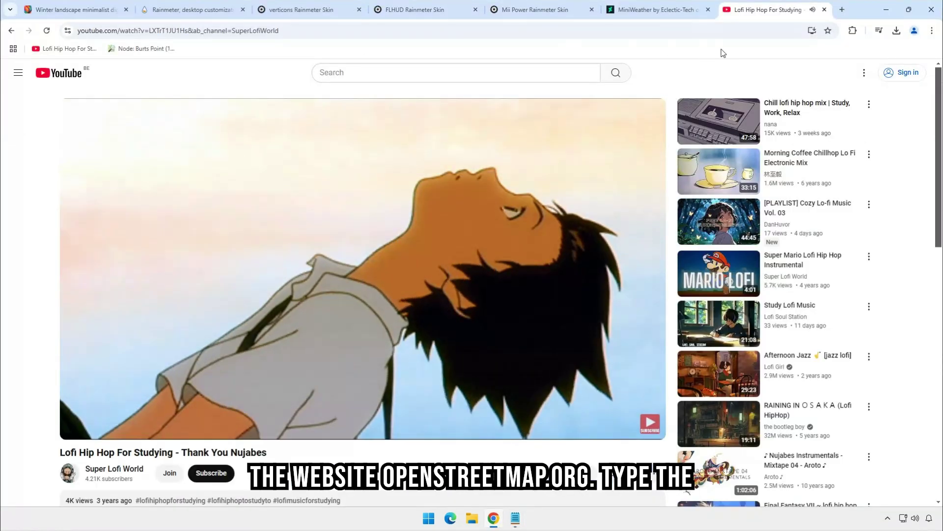
key(ctrl+t)
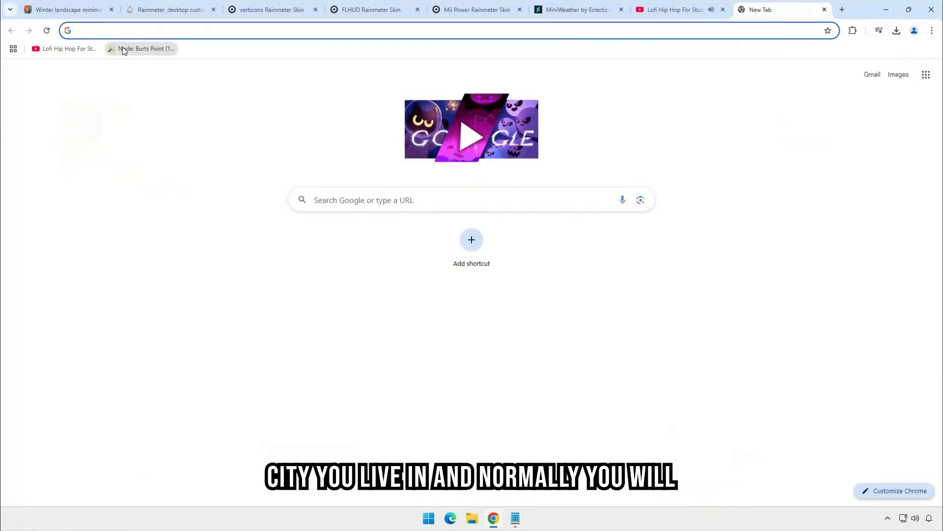
click(124, 50)
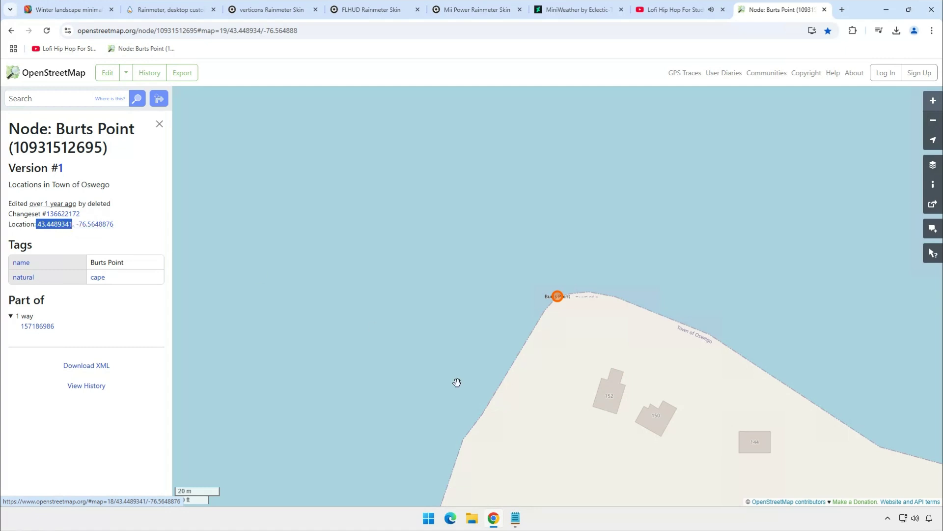
click(516, 518)
click(159, 238)
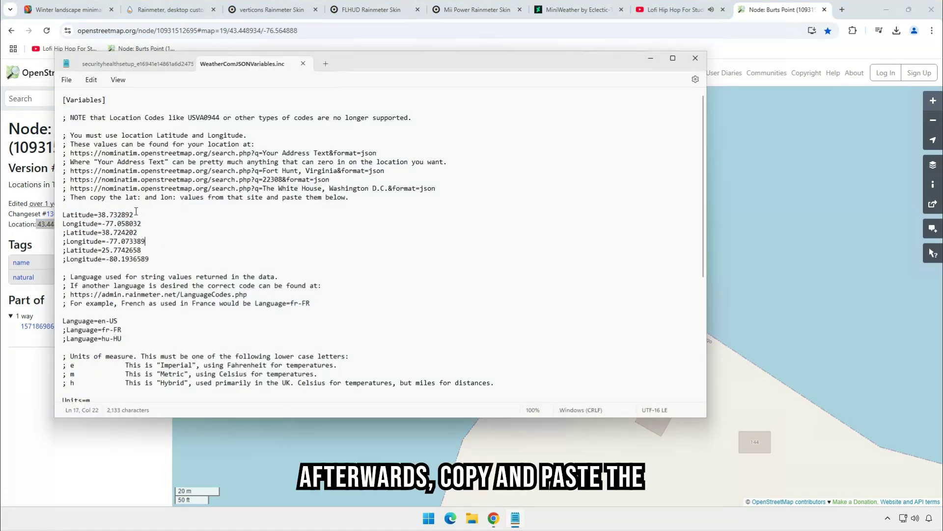
drag(104, 217, 99, 213)
text(43.4489341)
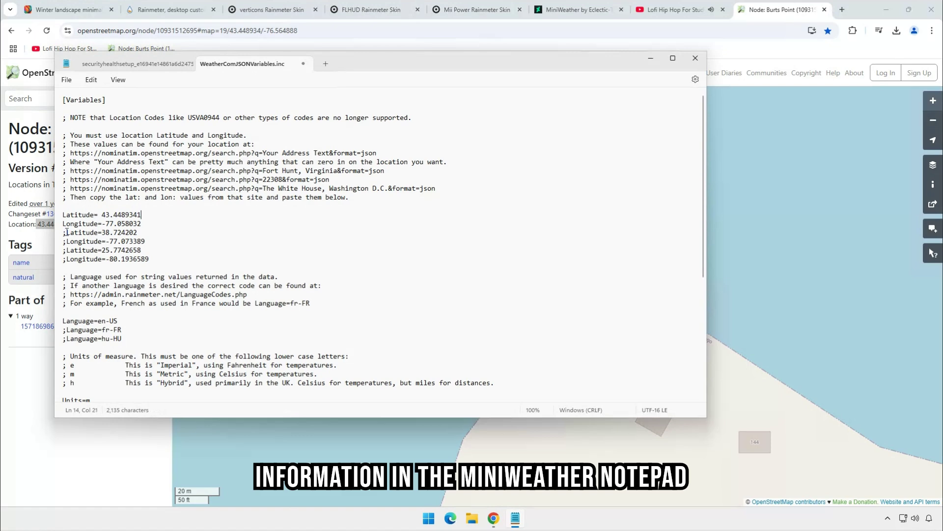
Copy Burts Point's longitude -76.5648876 over the old Longitude value, then minimize Notepad
click(40, 237)
drag(114, 224, 74, 227)
key(ctrl+c)
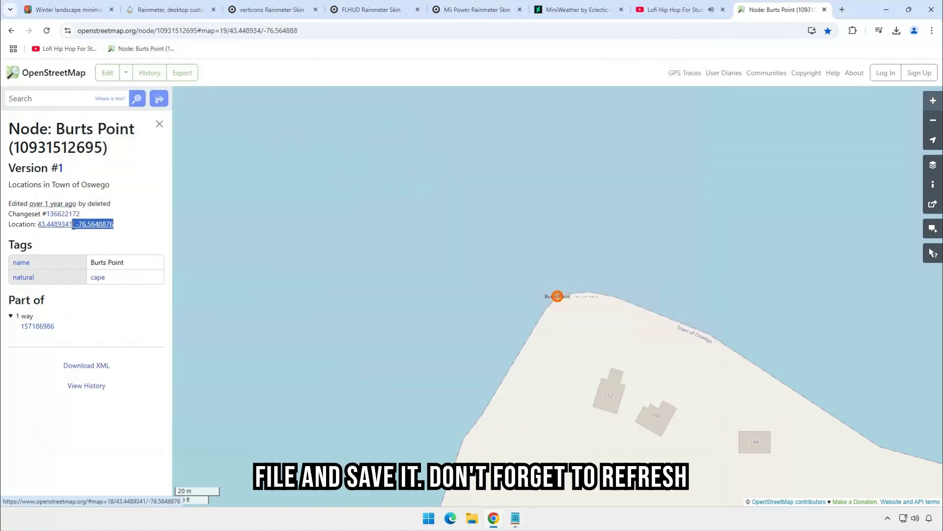
click(515, 518)
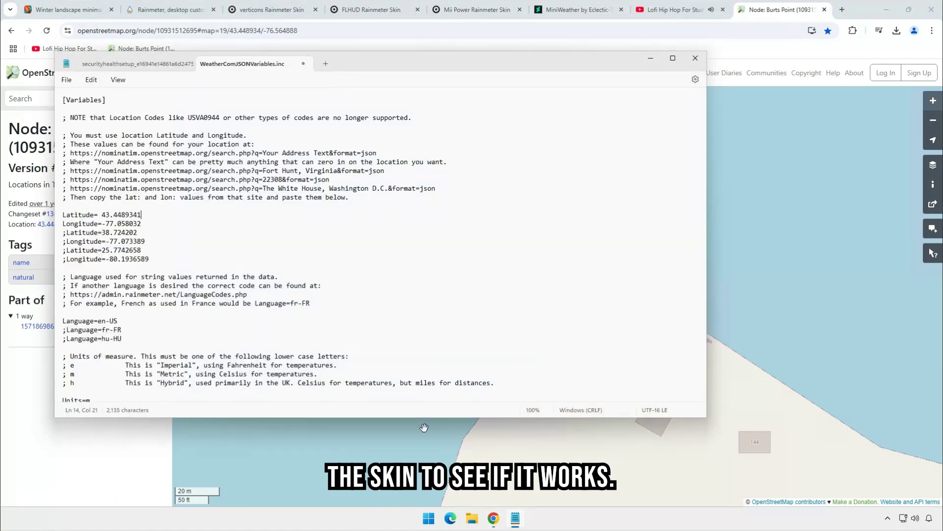
drag(110, 227, 102, 225)
key(ctrl+v)
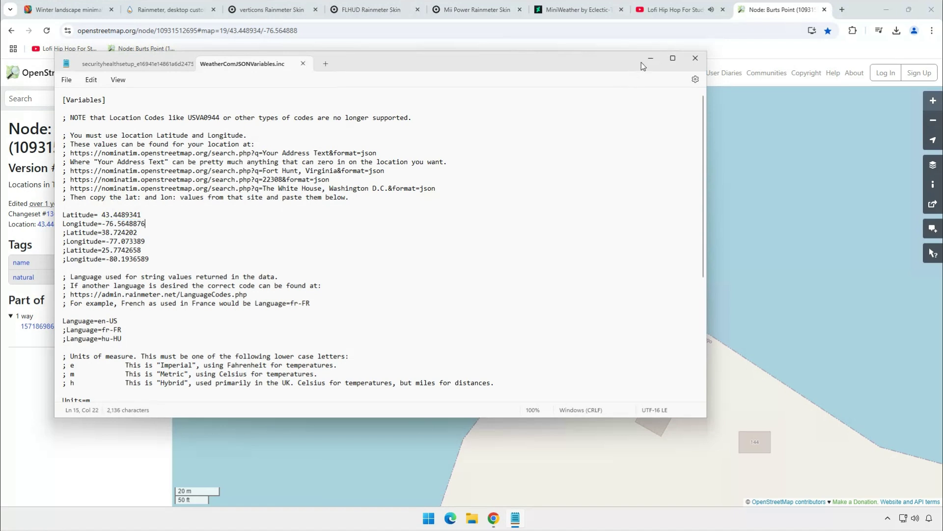
click(649, 59)
Refresh the weather skin so it shows 22° Oswego, then open a new Chrome tab
click(886, 9)
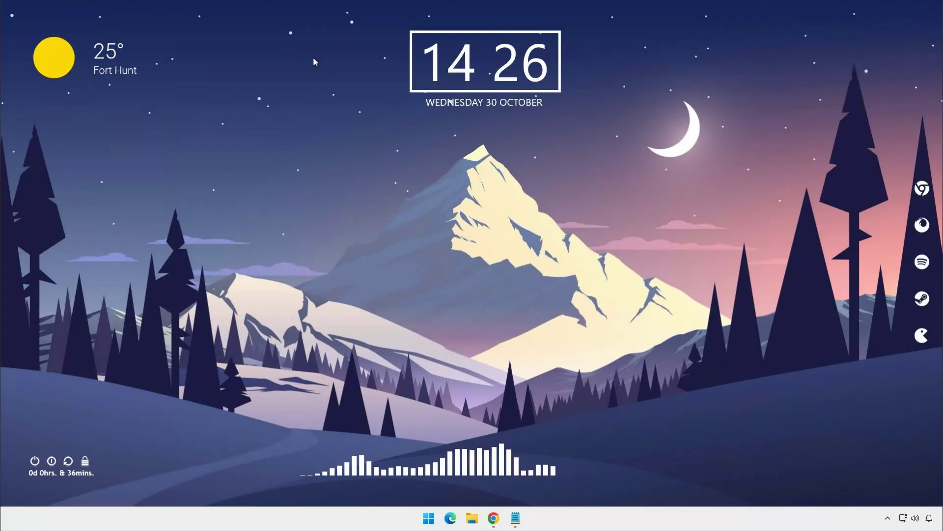
right_click(72, 67)
click(102, 158)
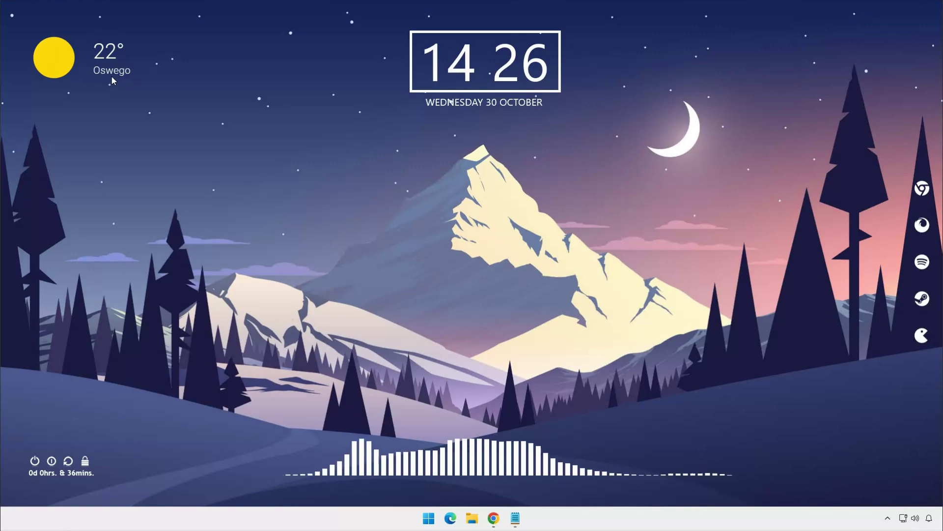
click(493, 519)
click(842, 10)
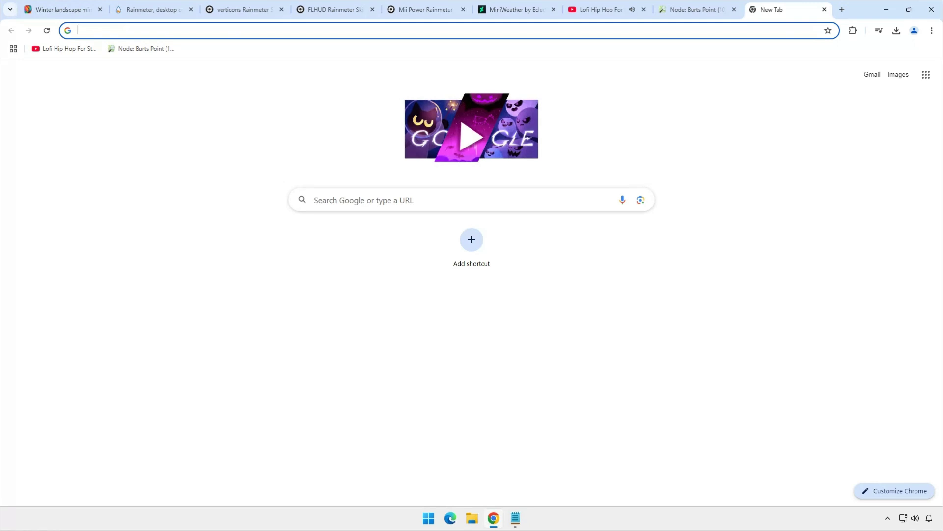
Go to the pasted TranslucentTB Store URL, download and run it, and close its welcome window
click(83, 27)
text(https://apps.microsoft.com/detail/9pf4kz2vn4w9?hl=en-US&gl=US)
key(Return)
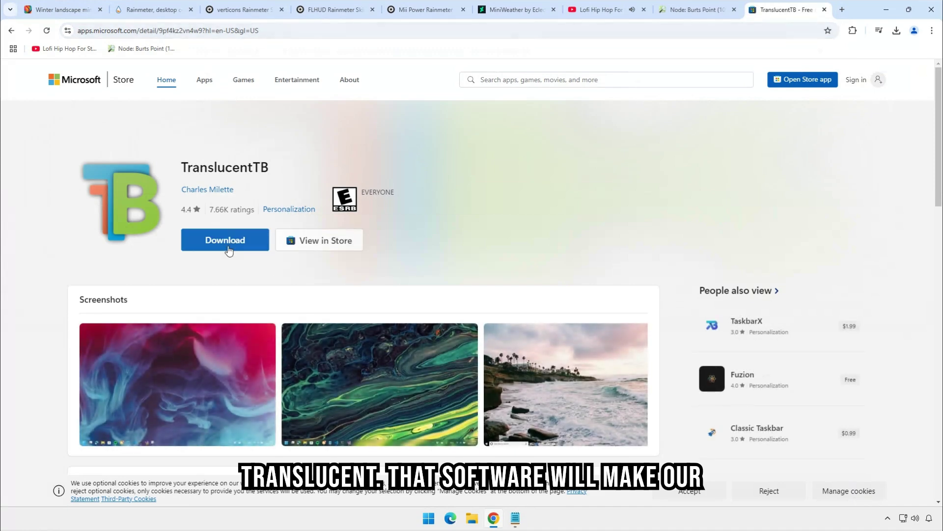
click(235, 246)
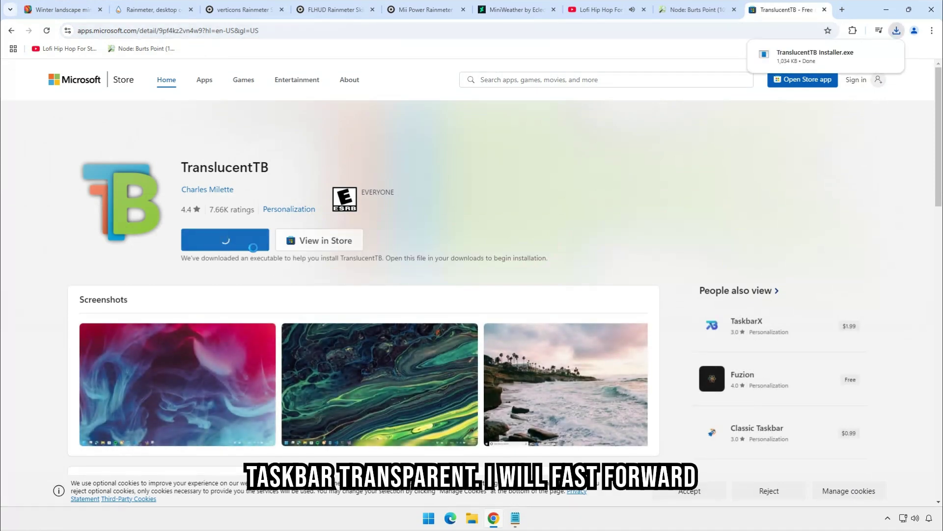
click(815, 56)
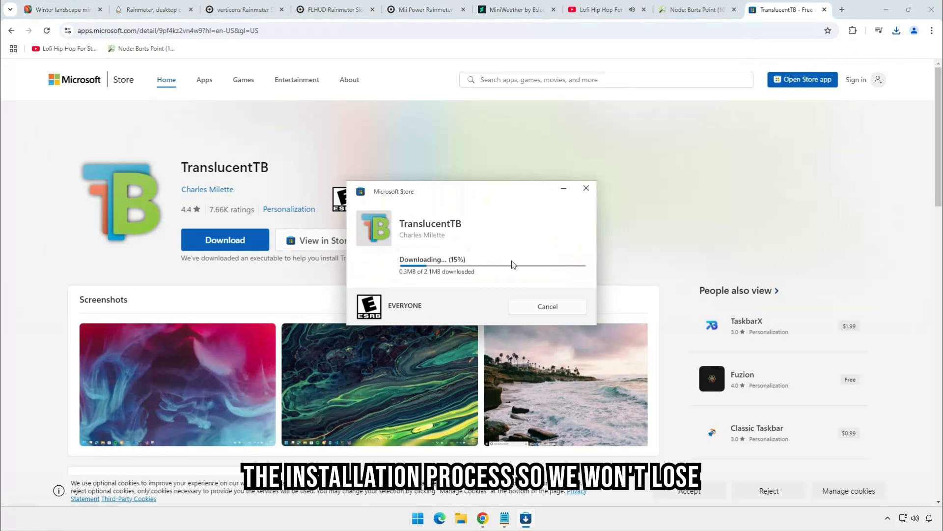
click(541, 362)
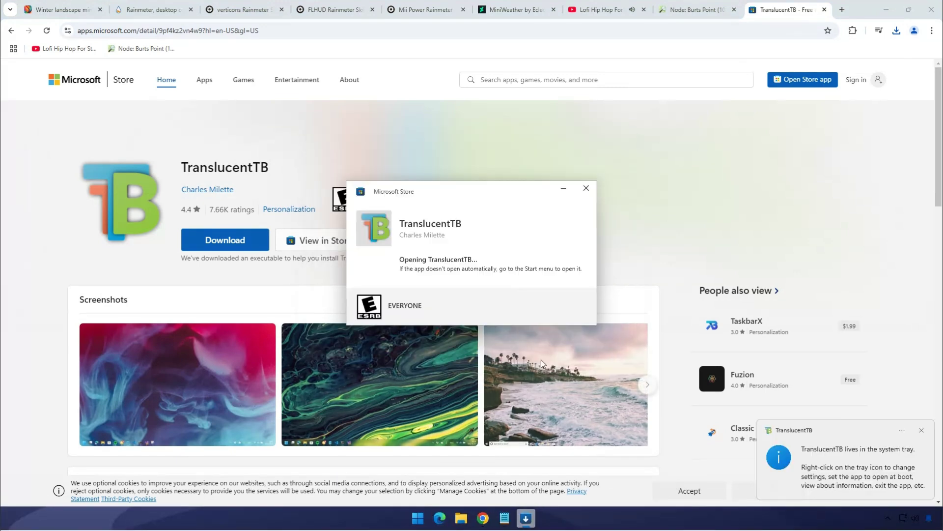
Minimize Chrome to reveal the finished desktop with the TranslucentTB tray notice
click(887, 10)
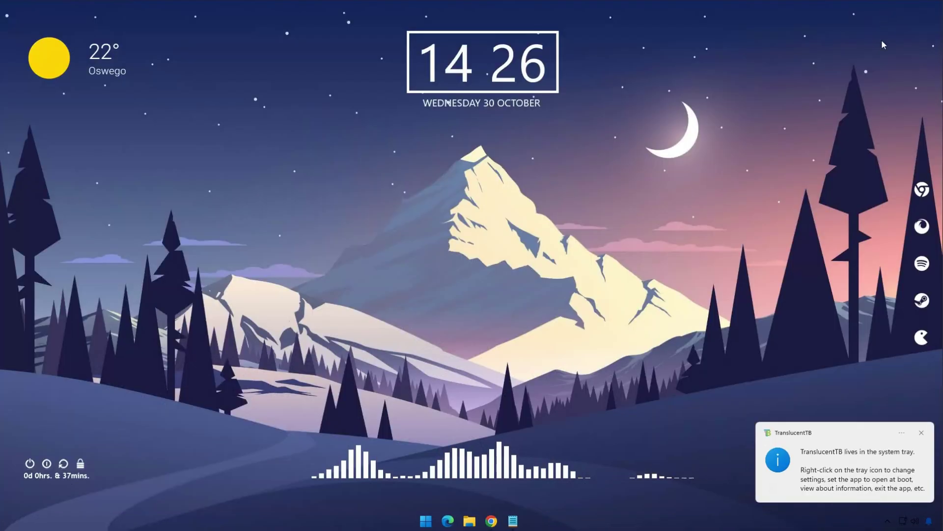